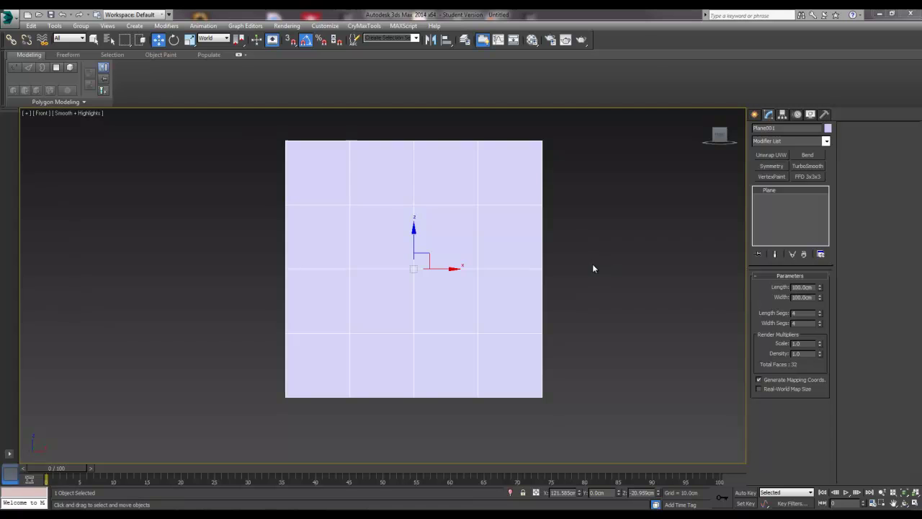
Step: Orbit, pan and zoom around the 4×4-segment plane to inspect it from several angles
middle_click_drag(588, 295, 572, 320, "alt")
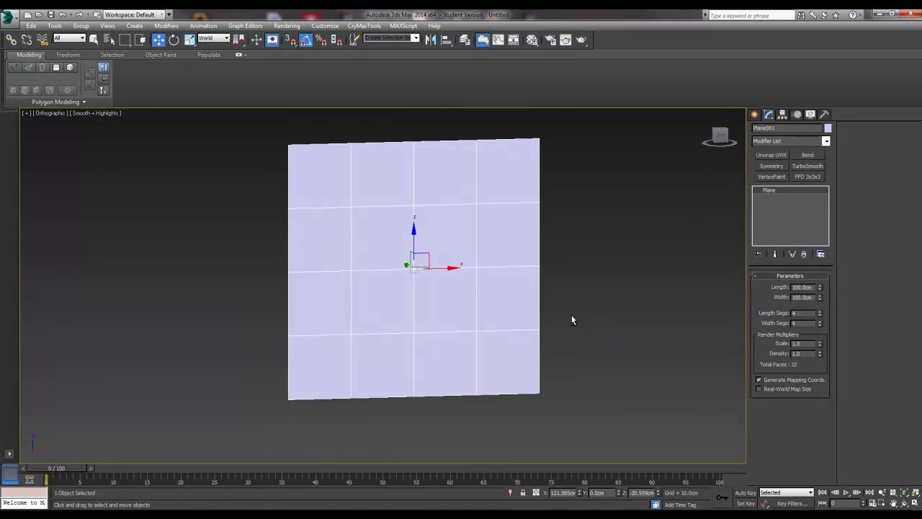
scroll(558, 319, "down", 2)
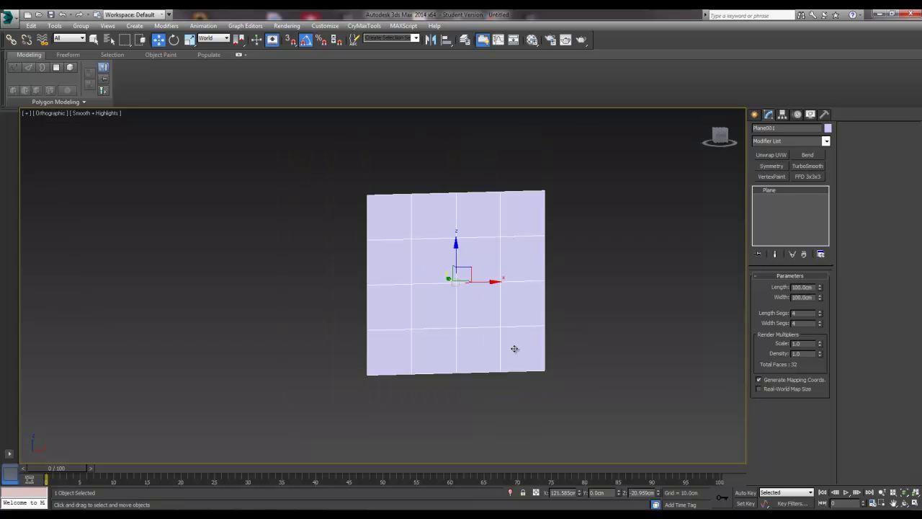
scroll(436, 389, "up", 2)
scroll(437, 387, "down", 2)
middle_click_drag(476, 348, 461, 348)
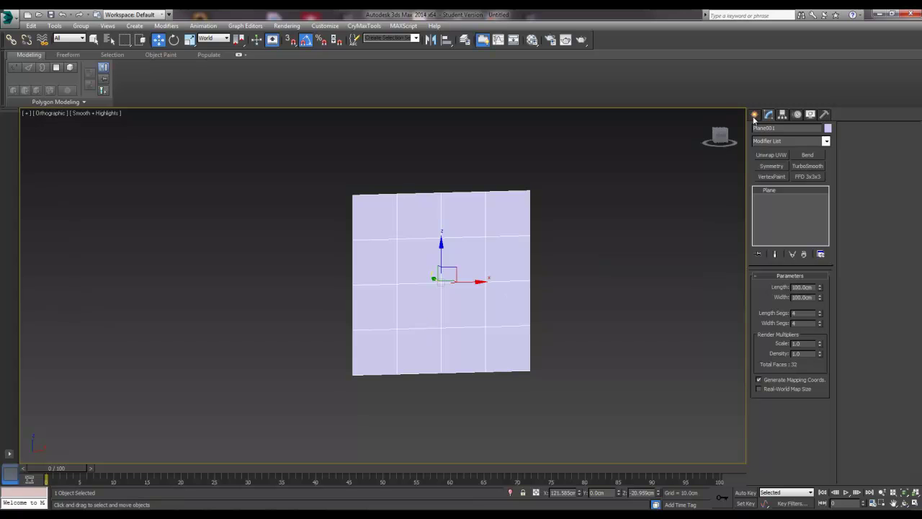
middle_click_drag(625, 279, 555, 325, "alt")
scroll(438, 311, "up", 3)
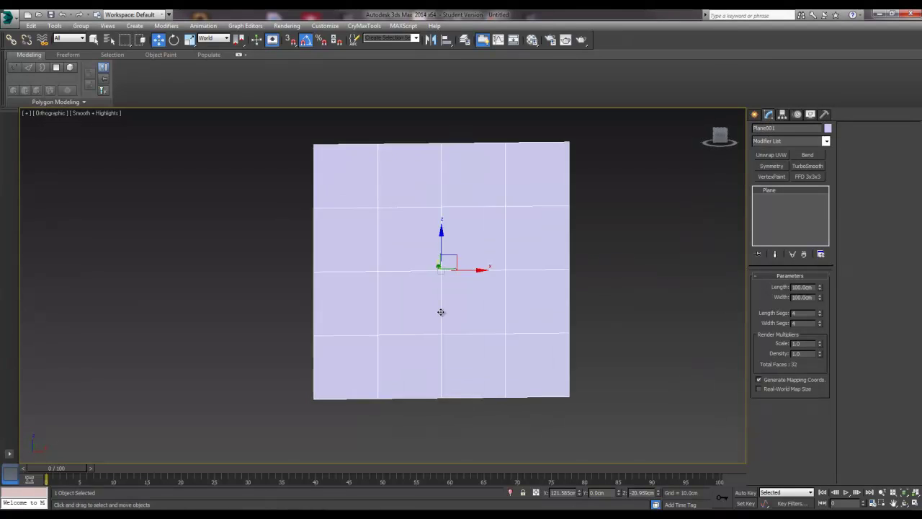
mouse_move(457, 315)
middle_mouse_down("alt")
mouse_move(496, 324)
mouse_move(449, 317)
mouse_move(453, 303)
mouse_move(441, 314)
middle_mouse_up("alt")
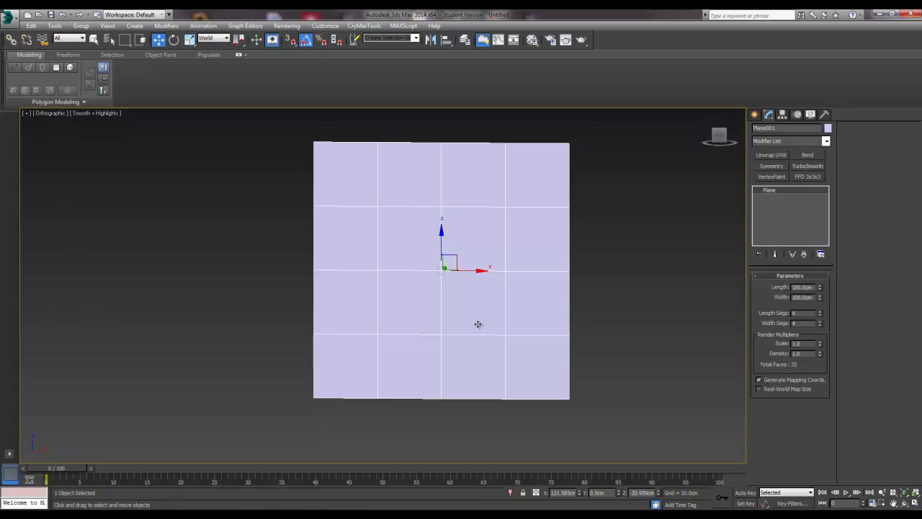
Step: Return to the Front view, then deselect and reselect the plane
key("f")
scroll(481, 325, "down", 4)
scroll(511, 344, "up", 6)
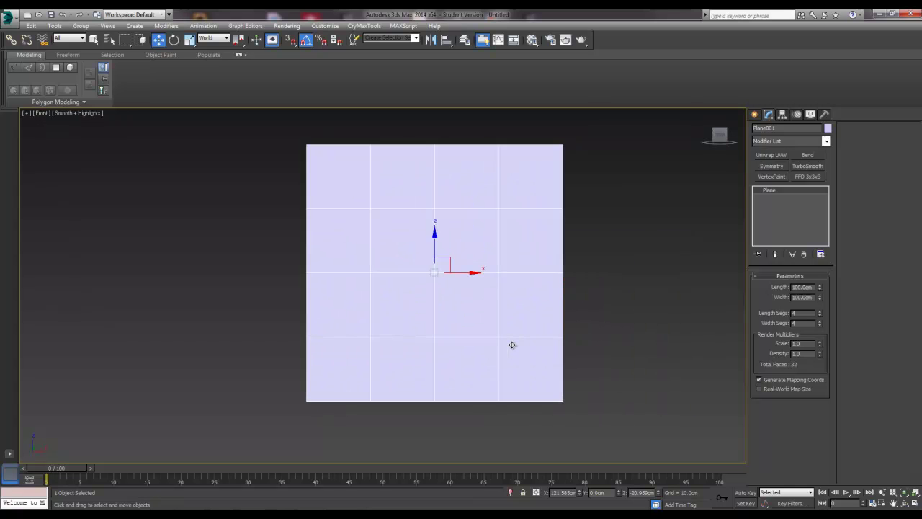
scroll(512, 344, "down", 3)
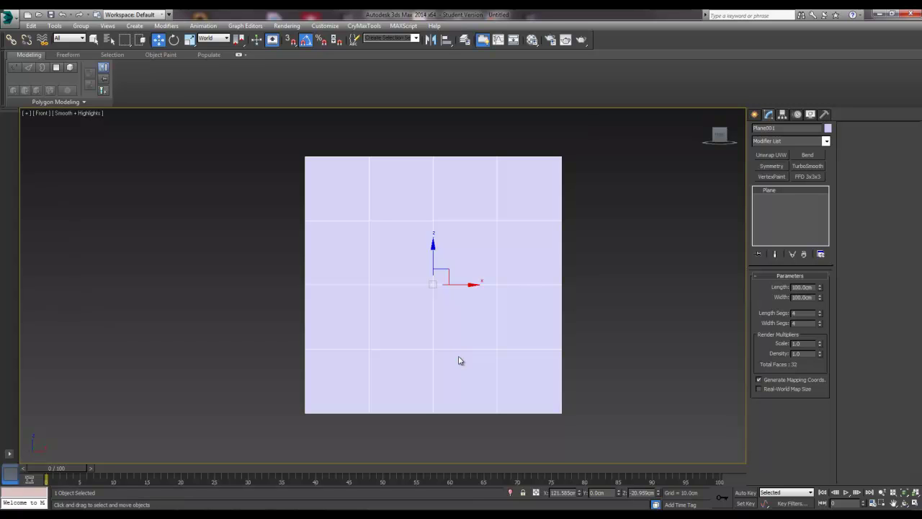
key("ctrl+d")
left_click(521, 318)
Step: Convert the plane to an Editable Poly
right_click(521, 341)
mouse_move(585, 423)
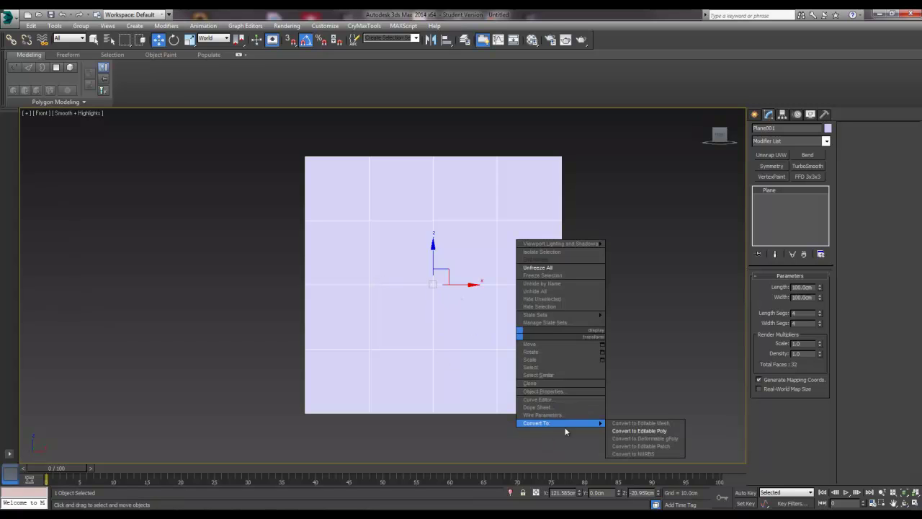
left_click(643, 431)
Step: Assign an unused Material Editor sample material to the plane
key("m")
left_click(606, 320)
left_click(189, 137)
left_click_drag(408, 277, 409, 277)
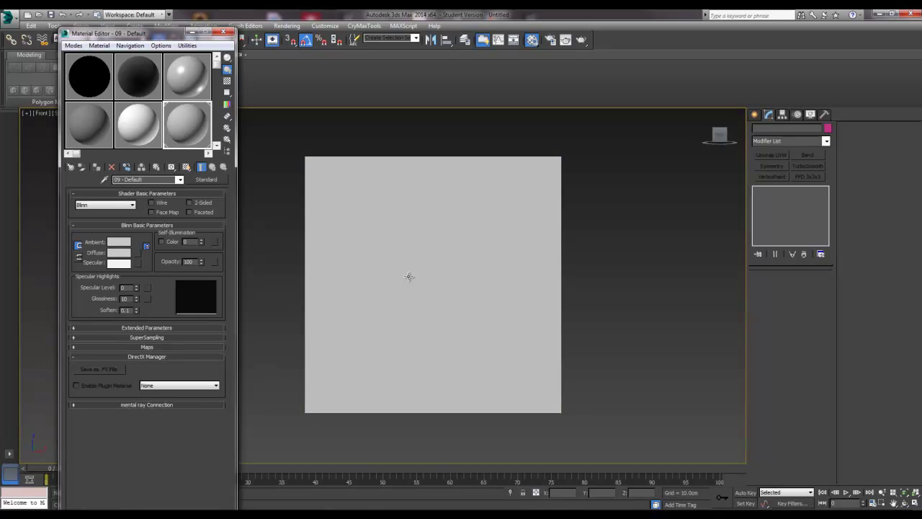
Step: Load Grass_mask.tga as the diffuse bitmap and show it shaded in the viewport
left_click(136, 251)
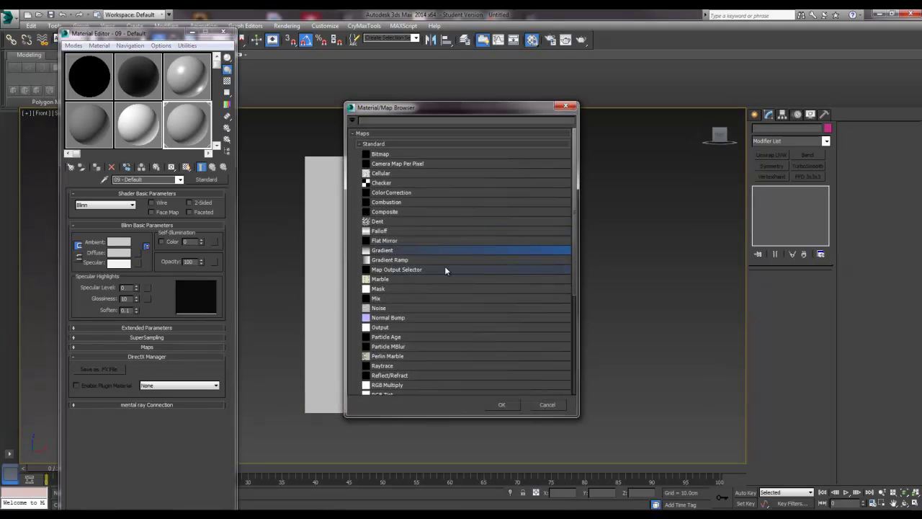
left_click(382, 155)
double_click(381, 156)
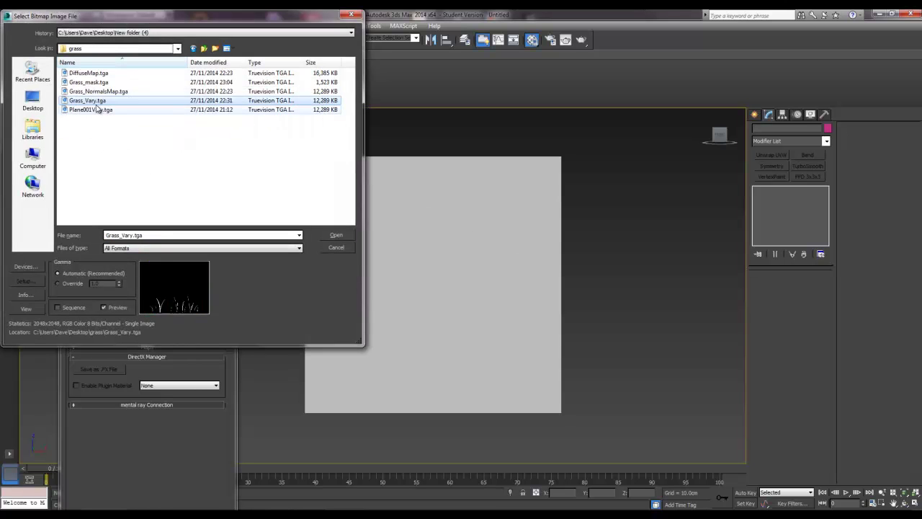
left_click(90, 83)
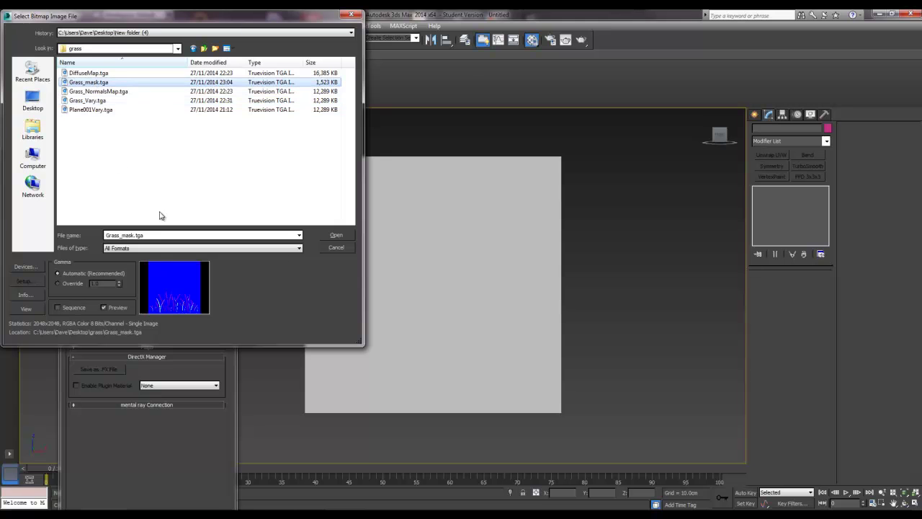
left_click(336, 235)
left_click(187, 167)
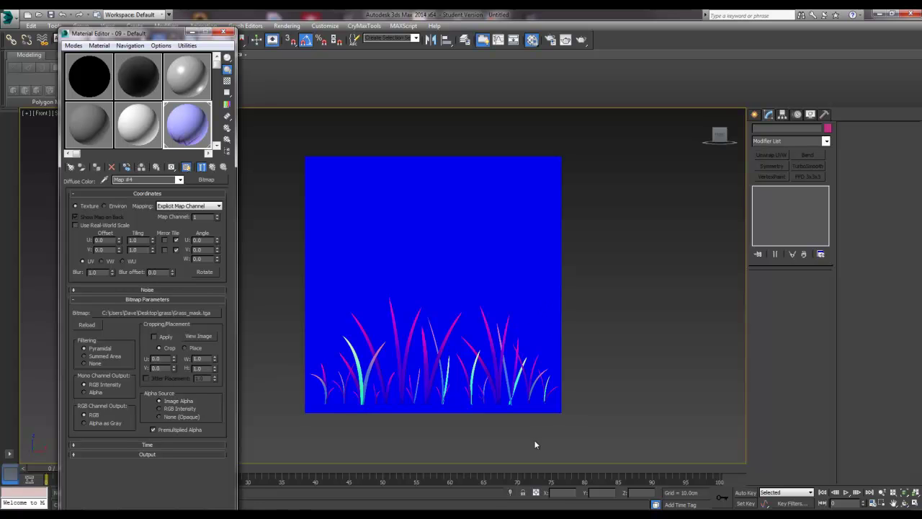
Step: Select the plane and delete its top eight polygons at Polygon level
scroll(424, 418, "up", 3)
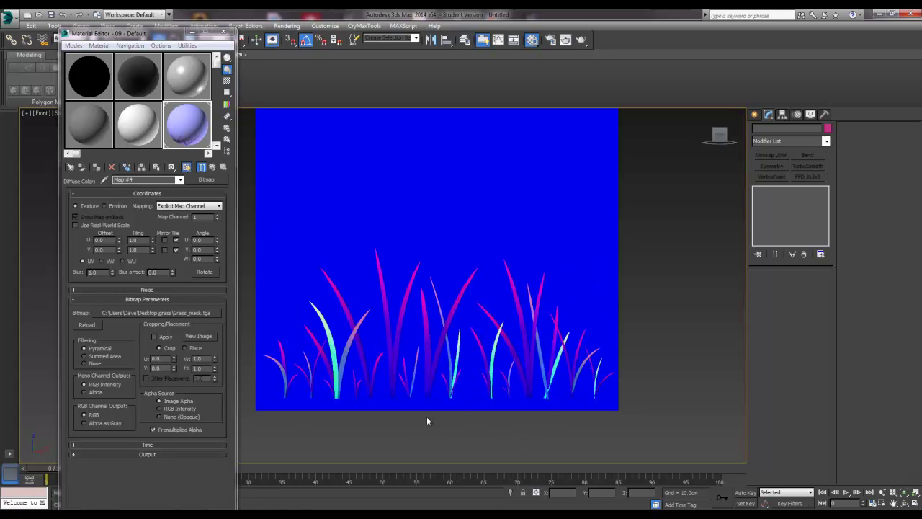
middle_click_drag(429, 418, 467, 422)
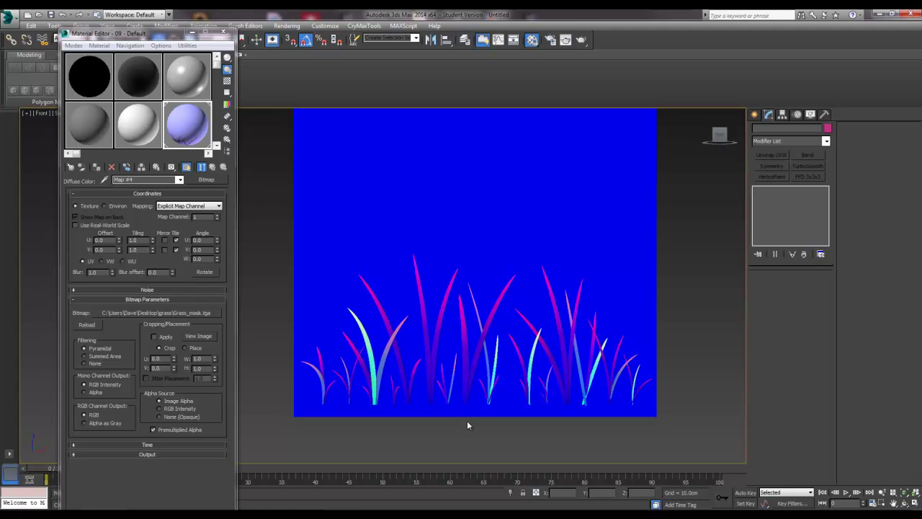
left_click(369, 365)
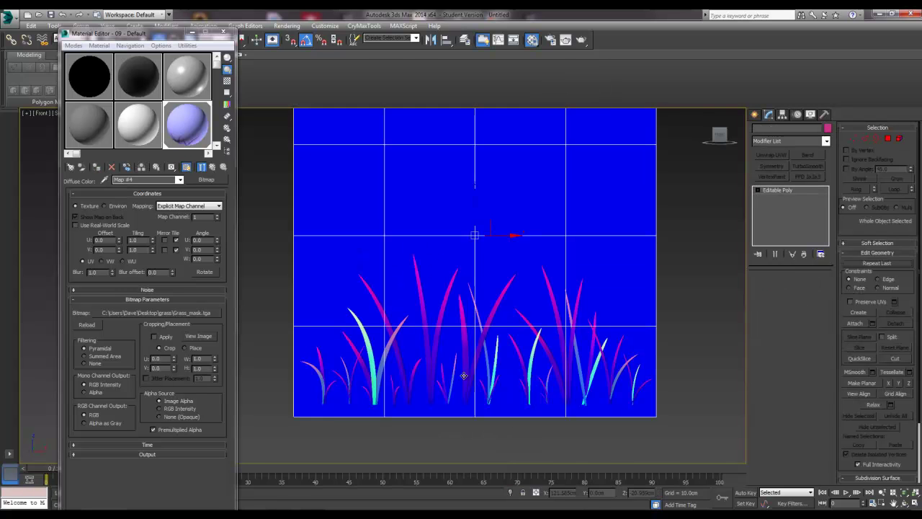
scroll(439, 387, "down", 2)
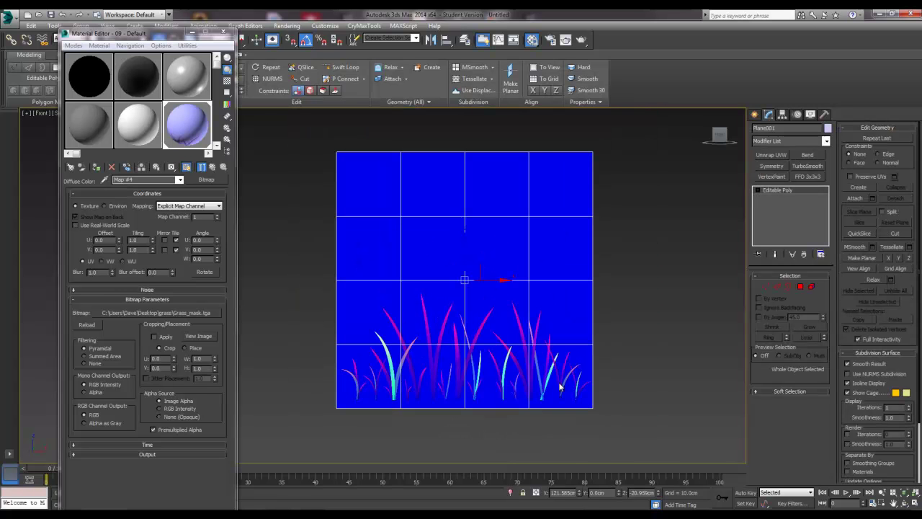
left_click(799, 286)
left_click_drag(306, 180, 652, 273)
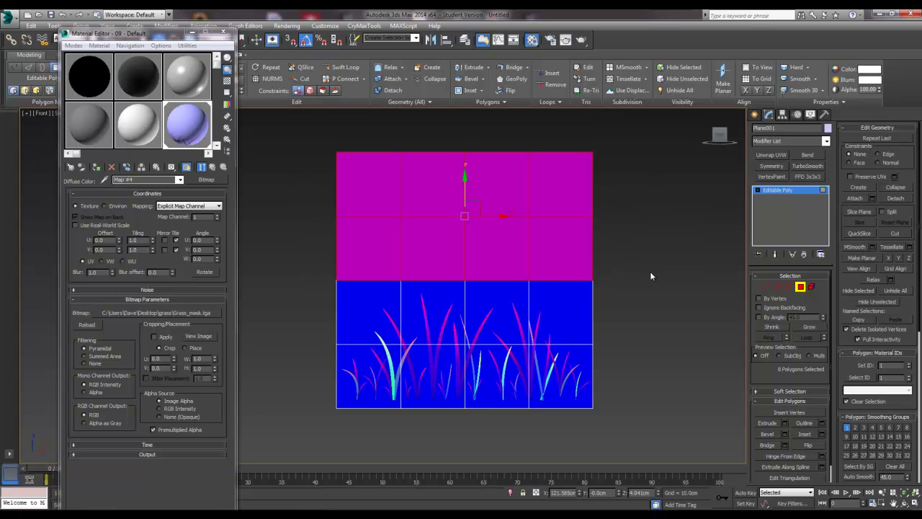
key("Delete")
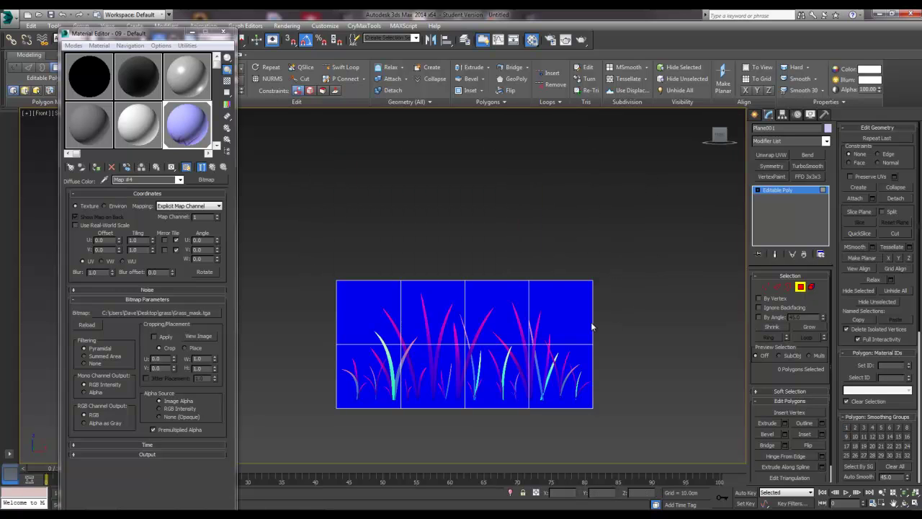
middle_click_drag(539, 355, 550, 360, "alt")
scroll(472, 380, "up", 4)
scroll(471, 380, "down", 2)
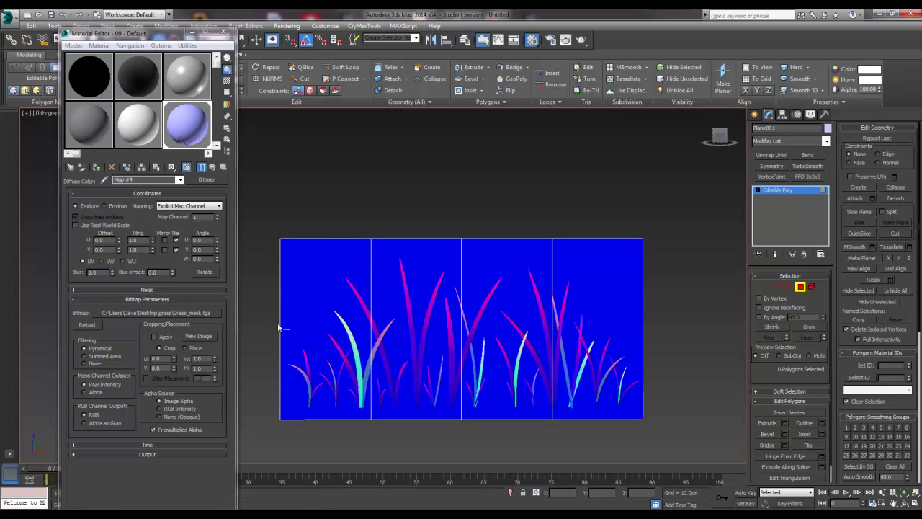
scroll(400, 320, "down", 2)
scroll(398, 320, "up", 2)
middle_click_drag(398, 320, 403, 284)
scroll(408, 288, "up", 2)
scroll(481, 311, "up", 1)
scroll(461, 310, "down", 2)
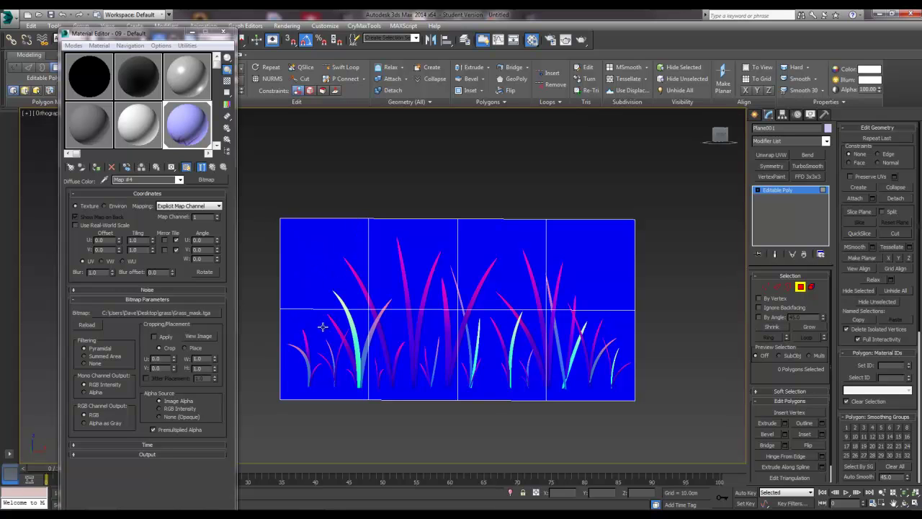
middle_click_drag(324, 323, 350, 320)
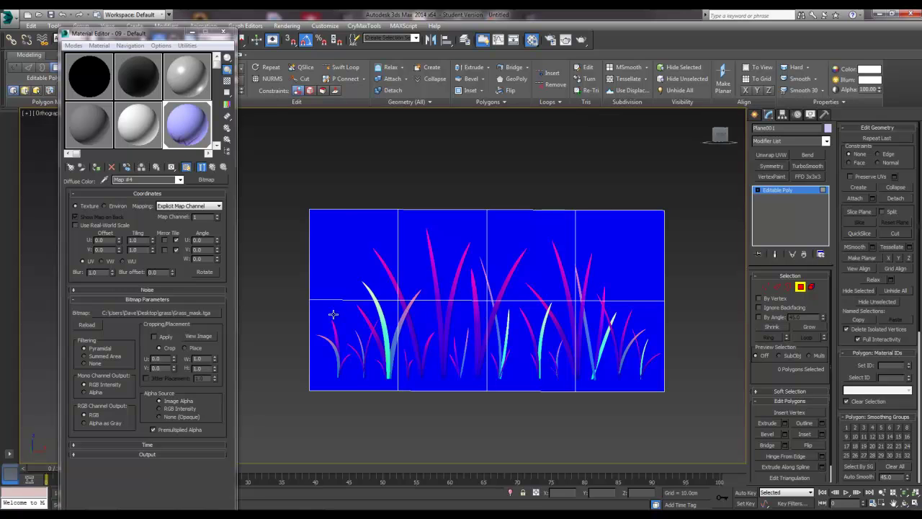
scroll(333, 314, "up", 2)
middle_click_drag(342, 309, 308, 311)
scroll(368, 314, "down", 2)
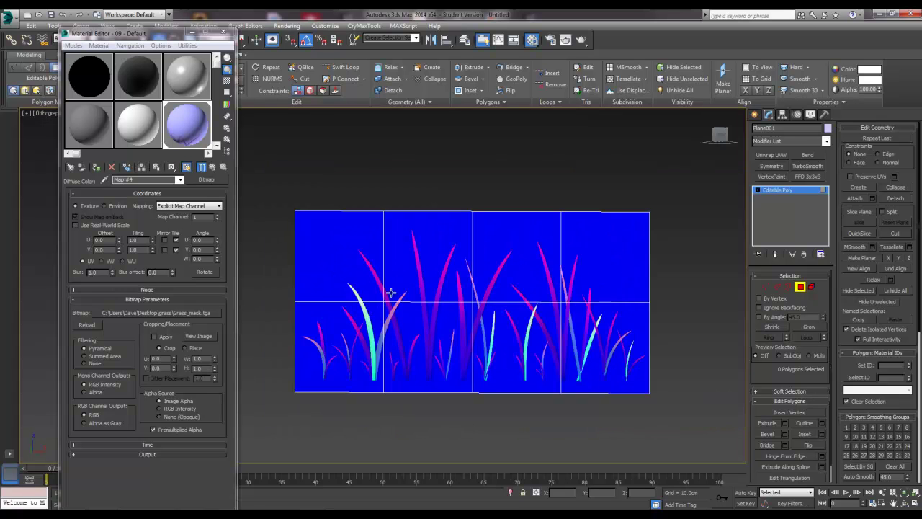
middle_click_drag(408, 308, 425, 312)
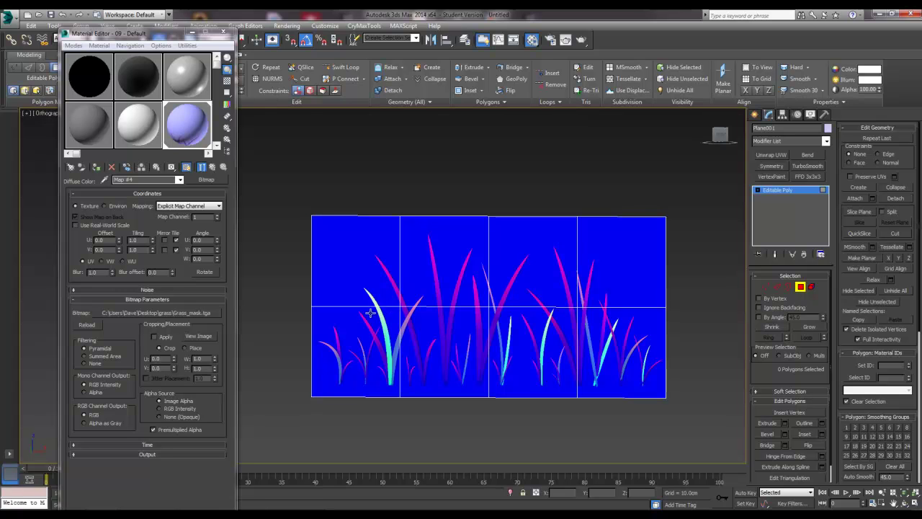
scroll(328, 354, "up", 2)
scroll(328, 353, "down", 2)
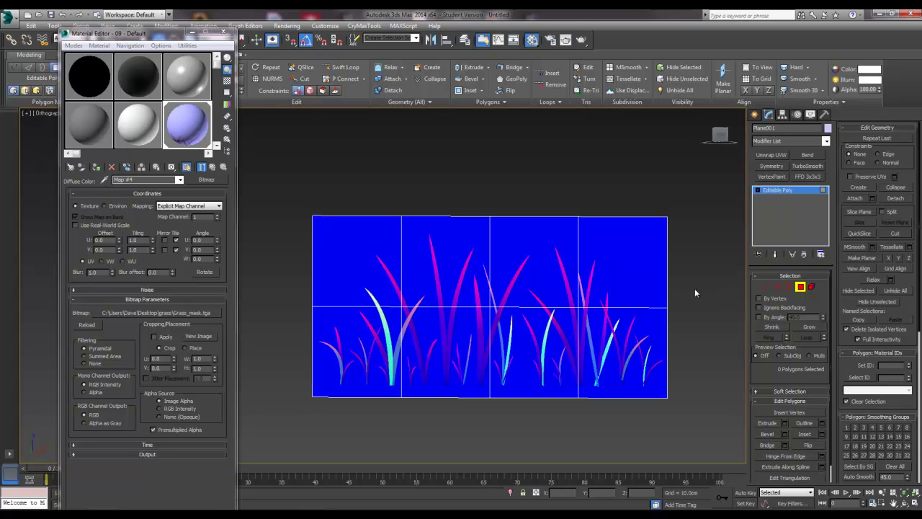
Step: With Preserve UVs on, pull the top vertices down to follow the grass blades' outline
left_click(850, 176)
key("f")
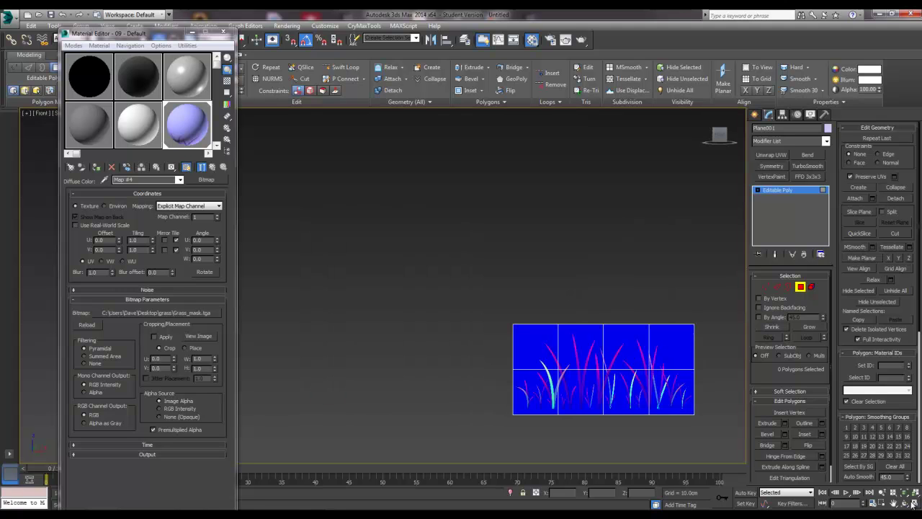
scroll(688, 431, "up", 4)
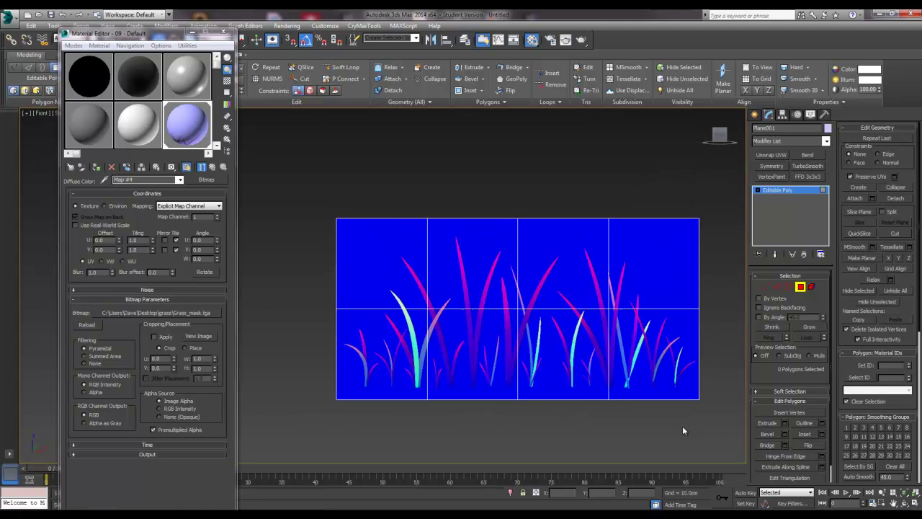
key("1")
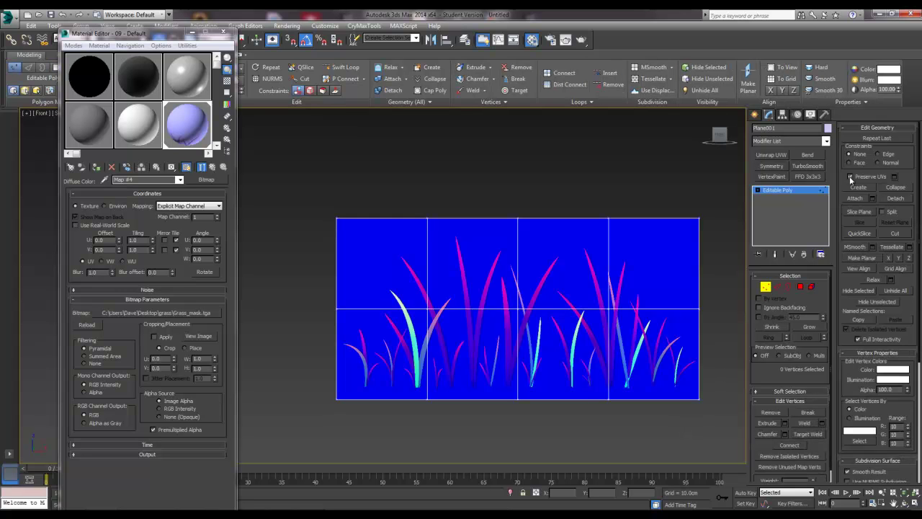
left_click(608, 217)
left_click_drag(608, 217, 609, 252)
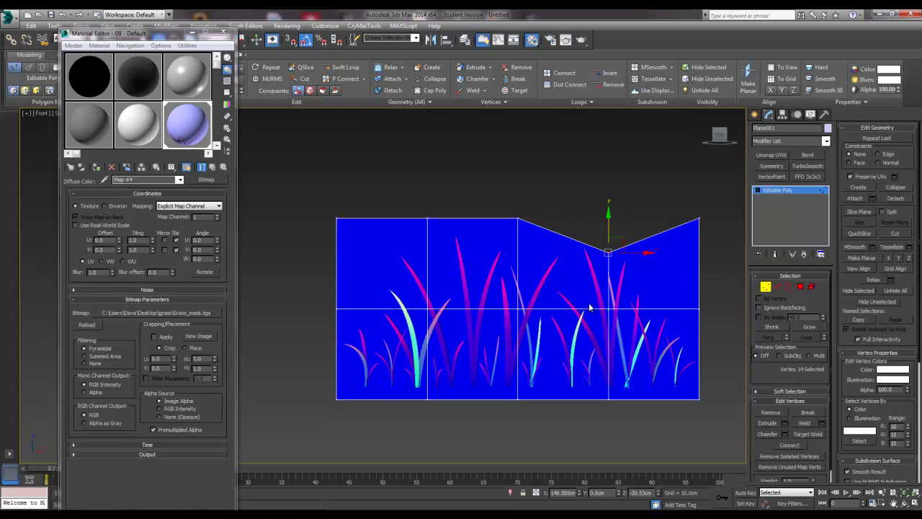
left_click(699, 308)
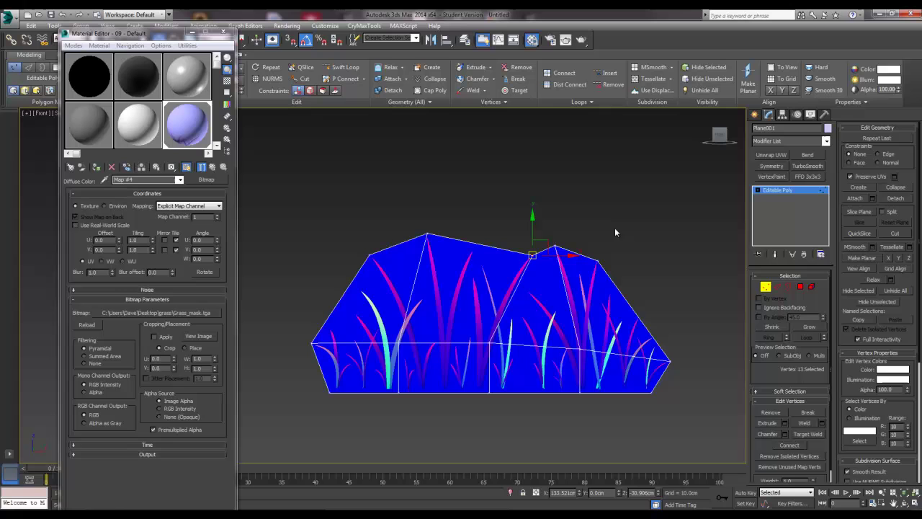
left_click(619, 227)
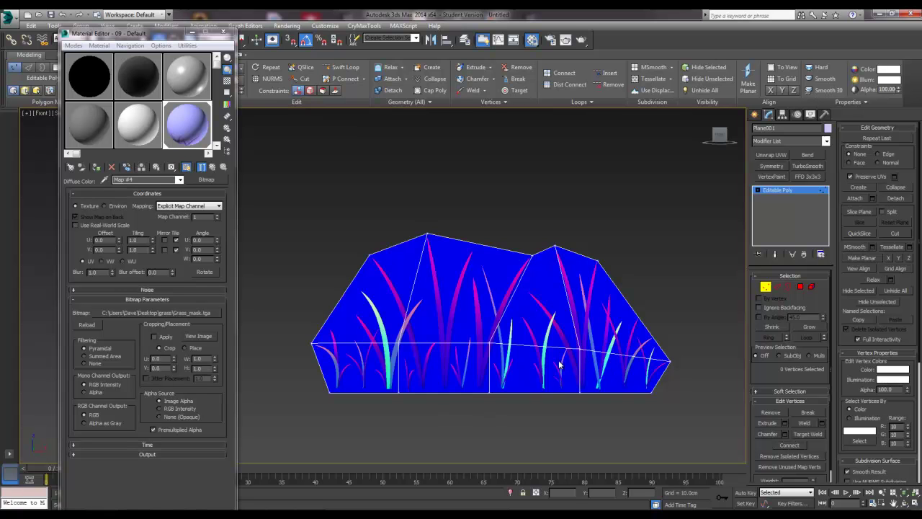
mouse_move(545, 363)
middle_mouse_down("alt")
mouse_move(569, 368)
mouse_move(549, 367)
middle_mouse_up("alt")
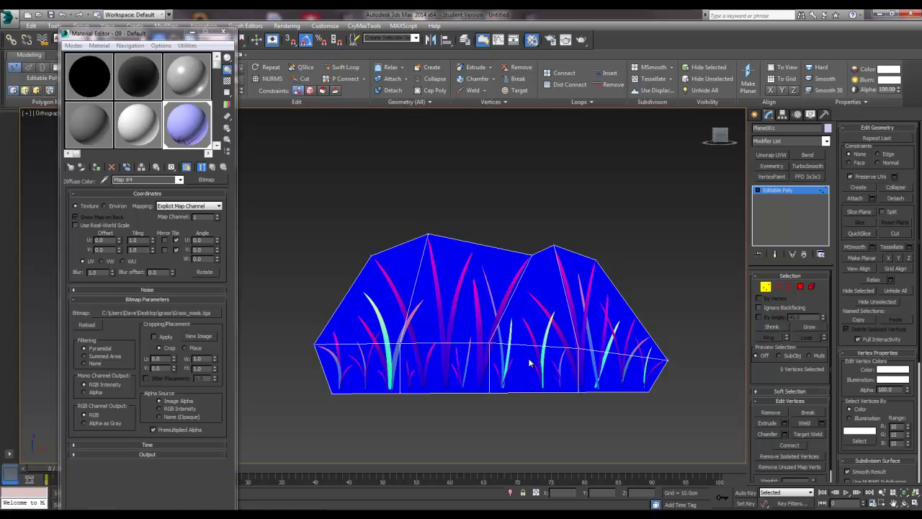
scroll(525, 364, "down", 3)
Step: Reselect the reshaped grass card and orbit until it appears nearly edge-on
middle_click_drag(536, 362, 504, 345, "alt")
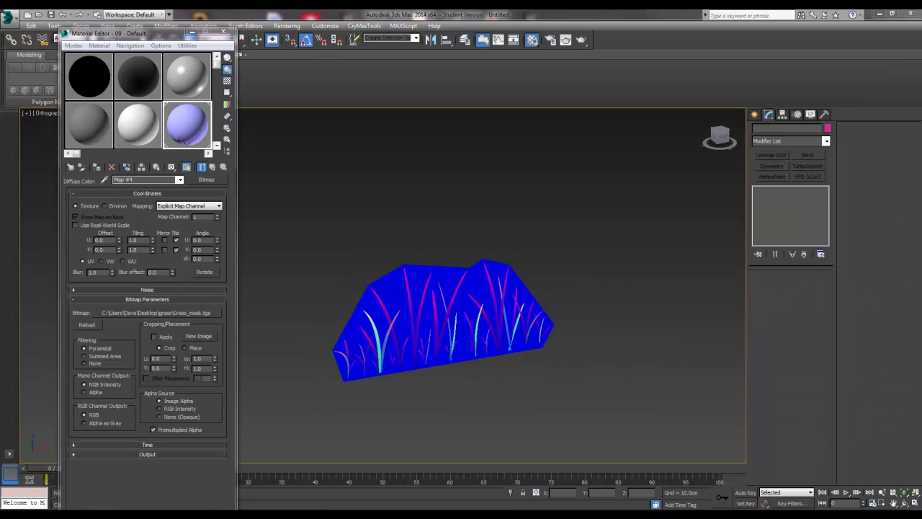
middle_click_drag(603, 367, 540, 349, "alt")
left_click(561, 359)
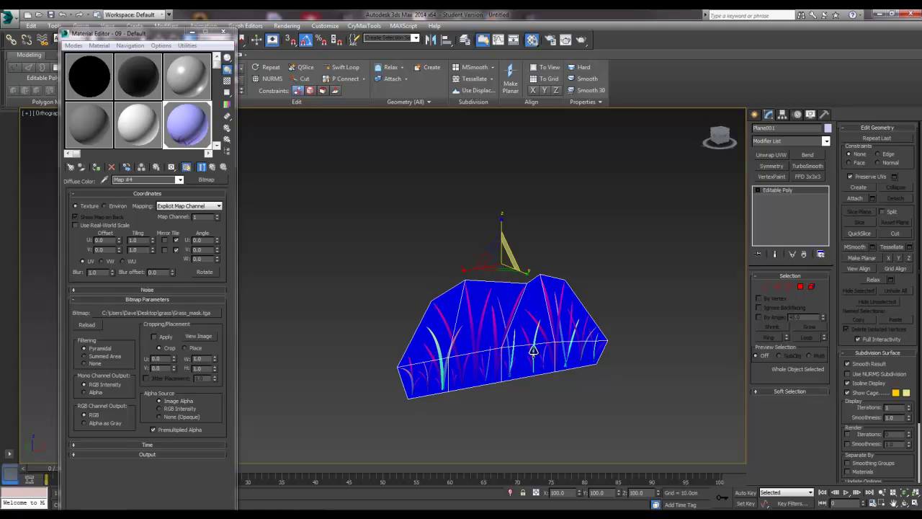
left_click(675, 242)
left_click(515, 342)
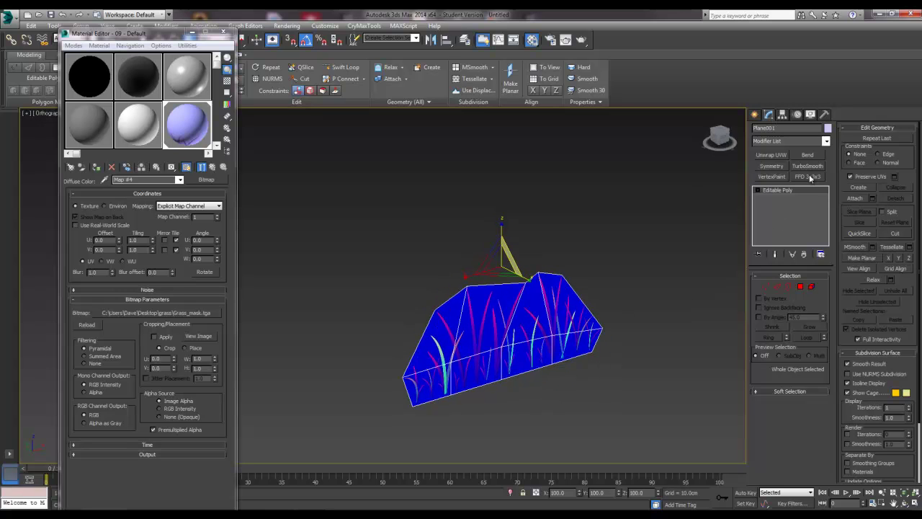
mouse_move(469, 344)
middle_mouse_down("alt")
mouse_move(523, 350)
mouse_move(480, 342)
middle_mouse_up("alt")
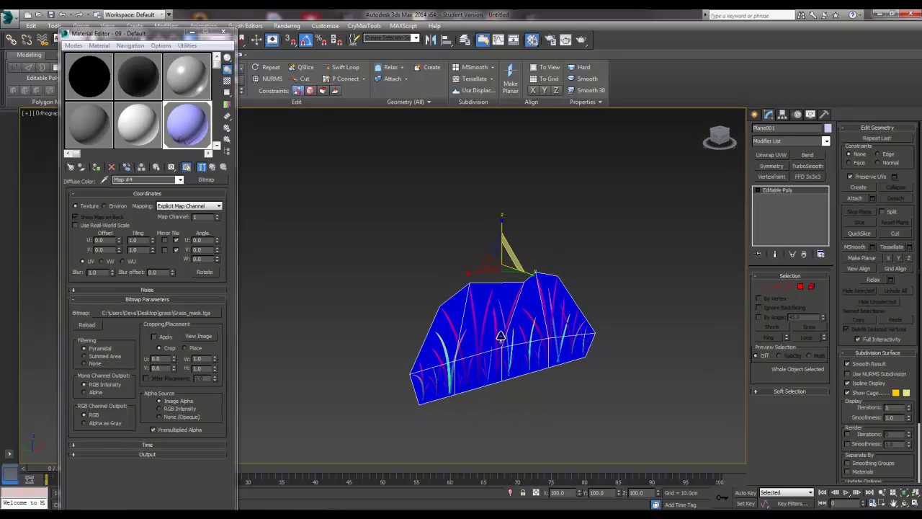
Step: Add a Bend on the X axis, set first to 90° and then lowered to 80°
left_click(808, 155)
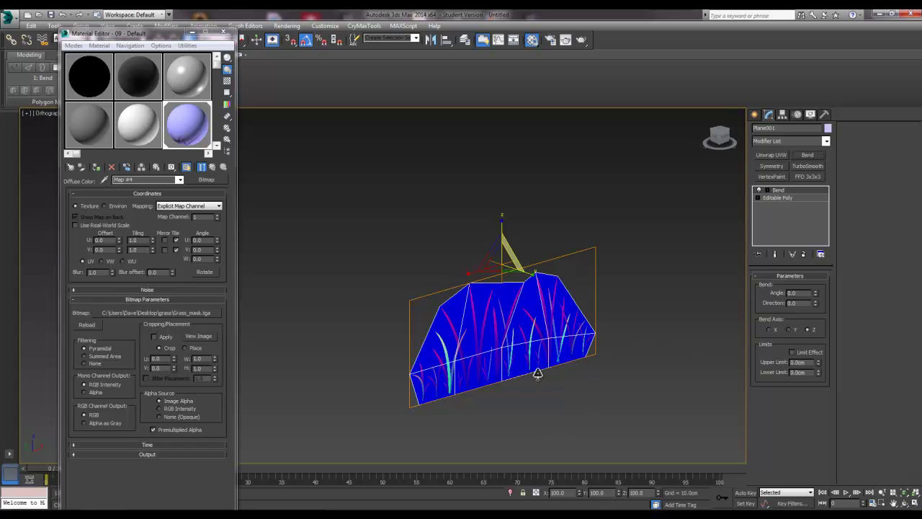
middle_click_drag(549, 343, 499, 356, "alt")
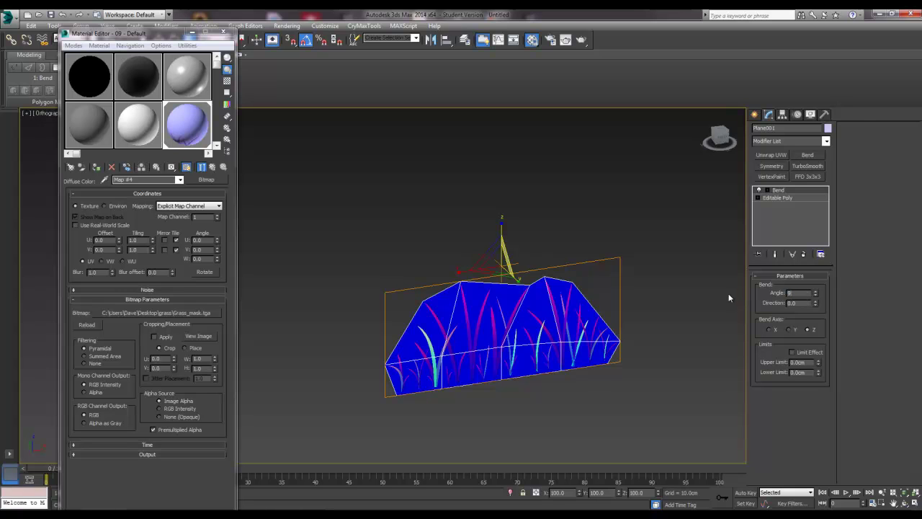
type("90")
key("Return")
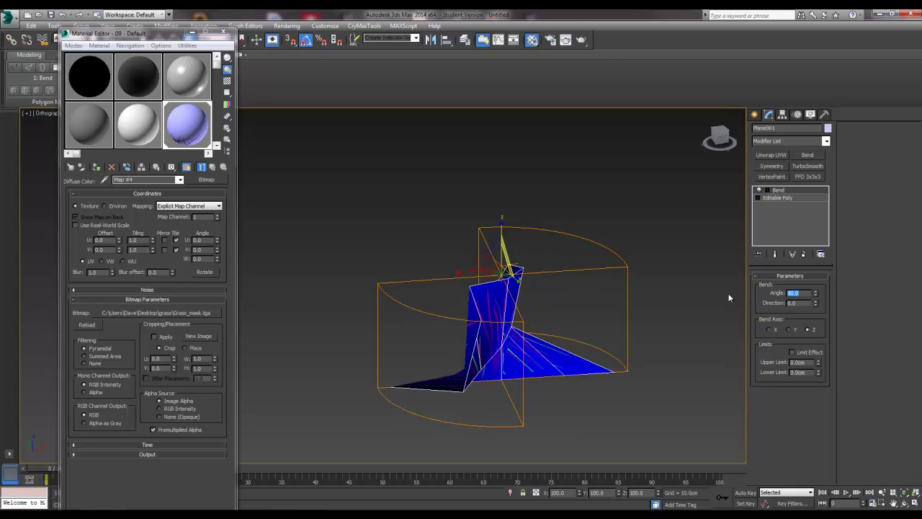
left_click(790, 329)
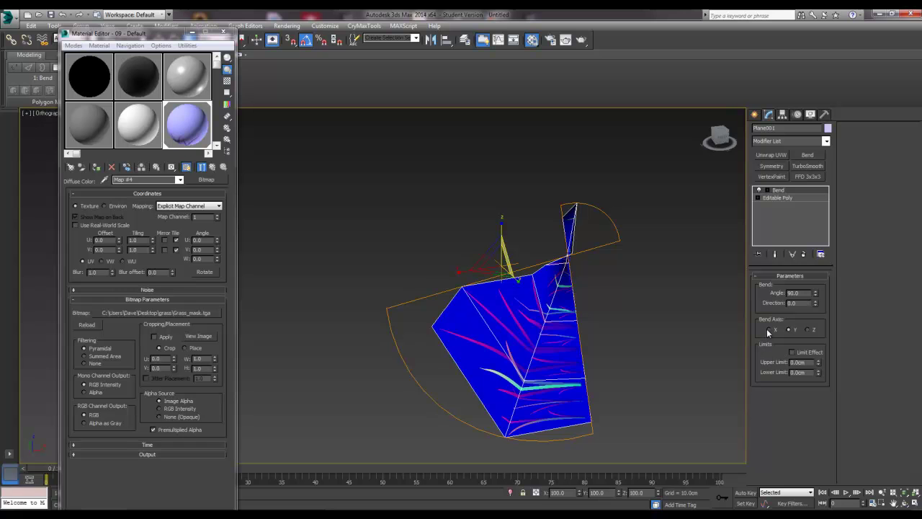
left_click(768, 329)
middle_click_drag(526, 343, 725, 345, "alt")
left_click_drag(815, 294, 745, 296)
type("80")
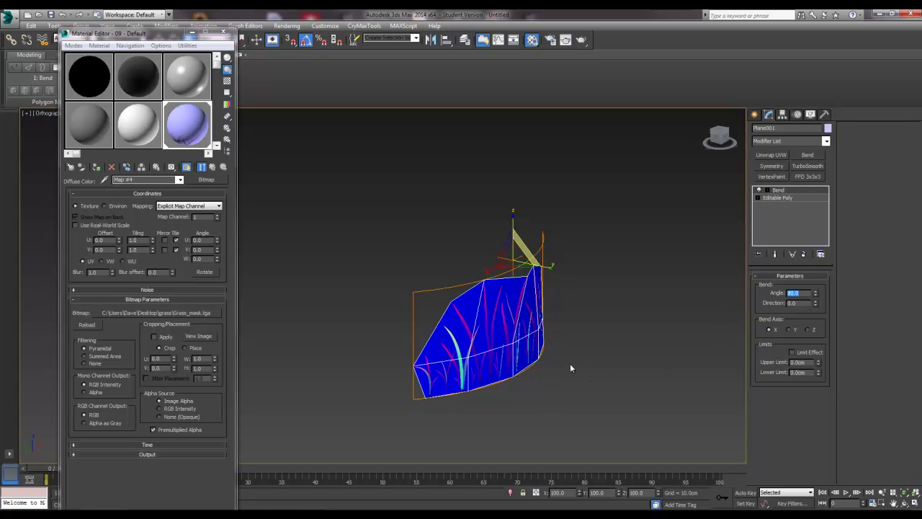
mouse_move(575, 369)
middle_mouse_down("alt")
mouse_move(644, 363)
mouse_move(583, 362)
middle_mouse_up("alt")
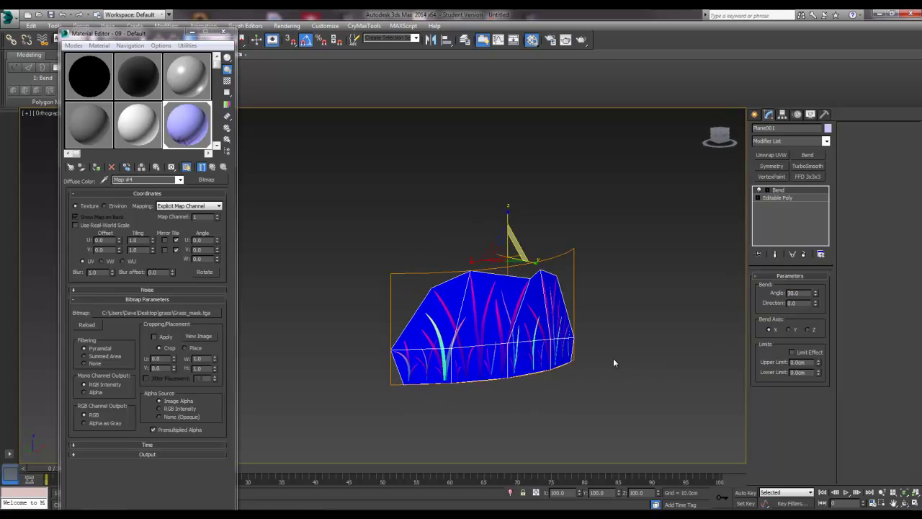
Step: Reselect the grass card and add an FFD 3x3x3 modifier
left_click(613, 362)
left_click(506, 320)
left_click(806, 177)
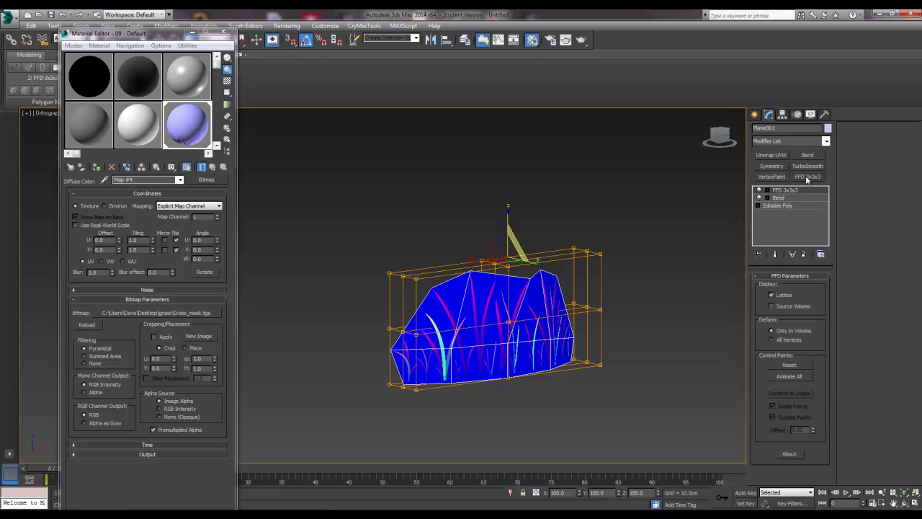
mouse_move(693, 307)
middle_mouse_down("alt")
mouse_move(644, 315)
mouse_move(704, 309)
middle_mouse_up("alt")
left_click_drag(409, 221, 604, 292)
Step: Move the FFD's top row of control points along Y so the blades lean
left_click(768, 190)
left_click(793, 198)
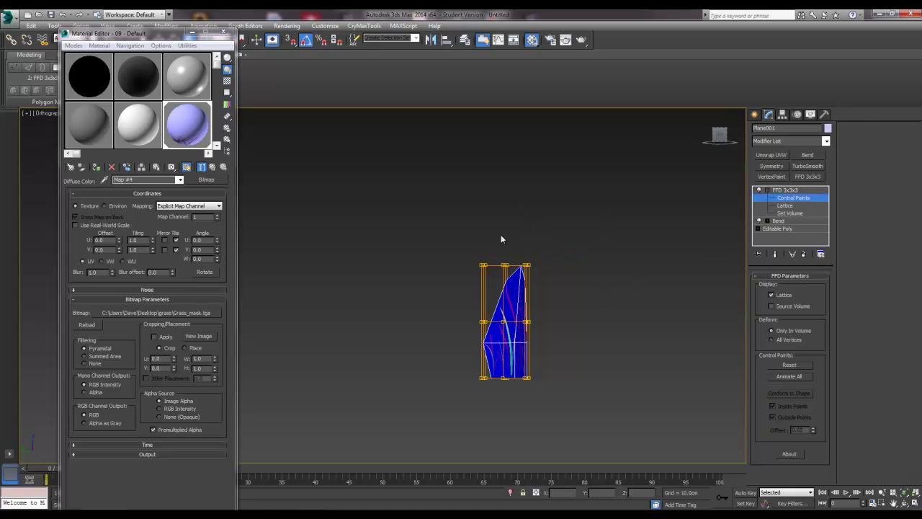
left_click_drag(405, 229, 537, 290)
key("w")
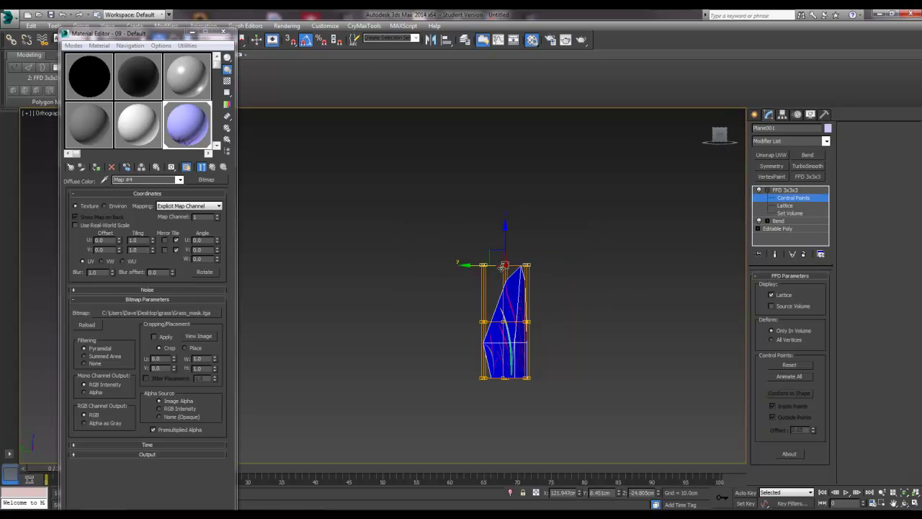
left_click_drag(464, 266, 436, 274)
middle_click_drag(582, 308, 554, 324, "alt")
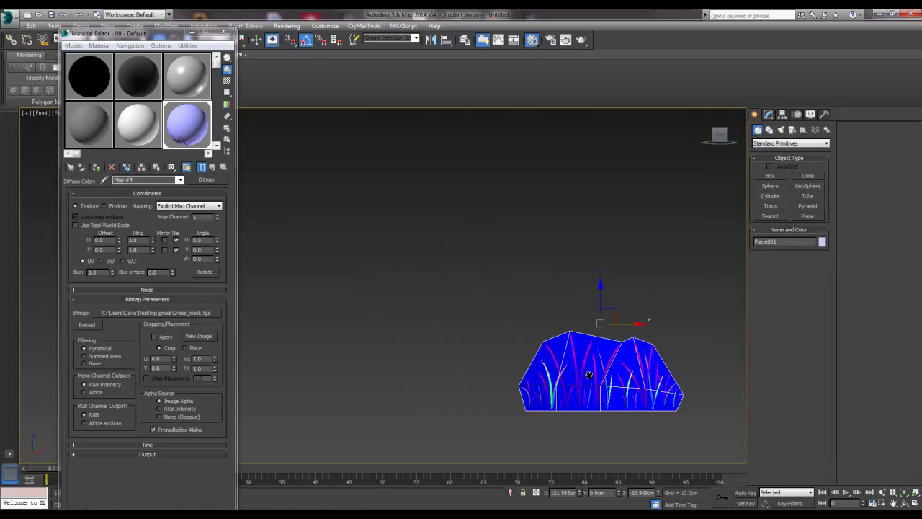
middle_click_drag(576, 360, 467, 321)
scroll(459, 314, "up", 3)
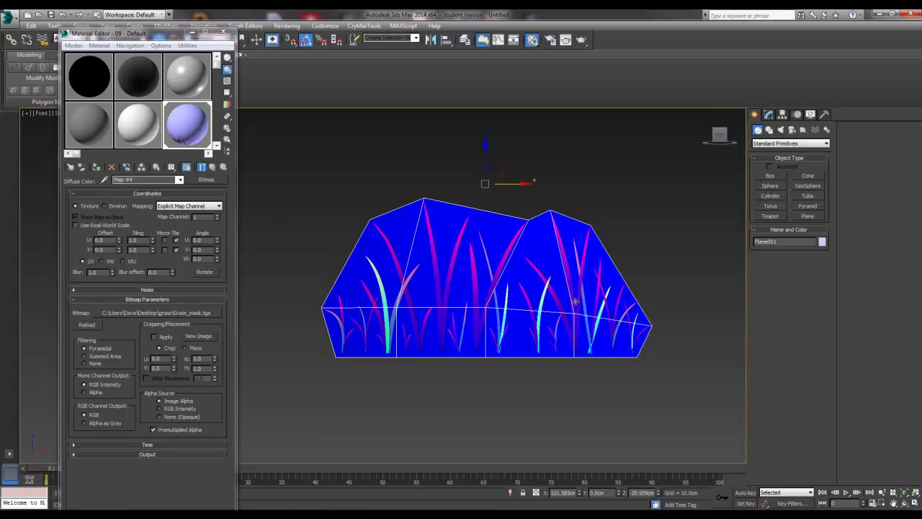
Step: Add a VertexPaint modifier from the Modifier List to the top of the stack
middle_click_drag(571, 302, 560, 306, "alt")
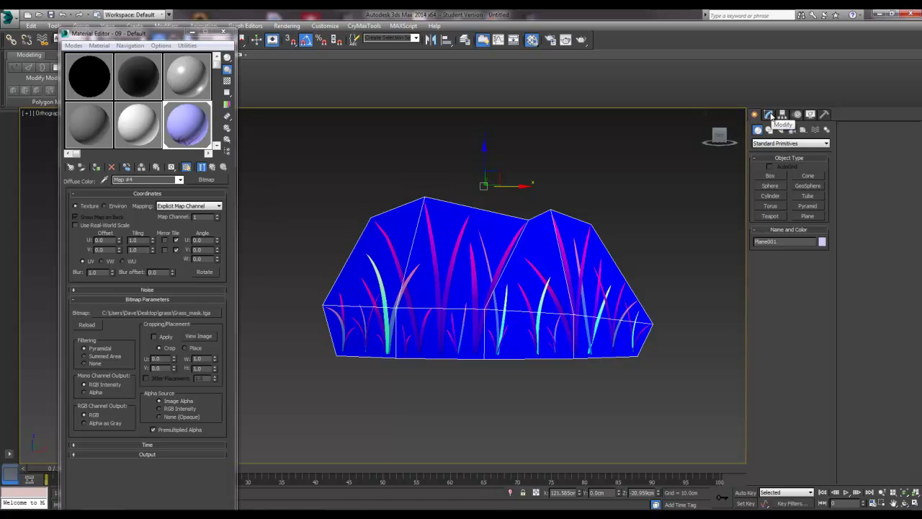
left_click(770, 115)
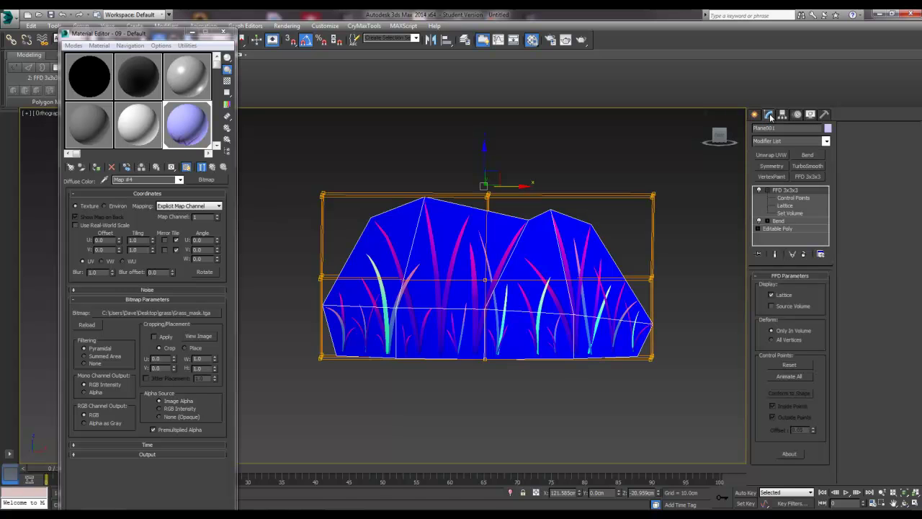
left_click(826, 141)
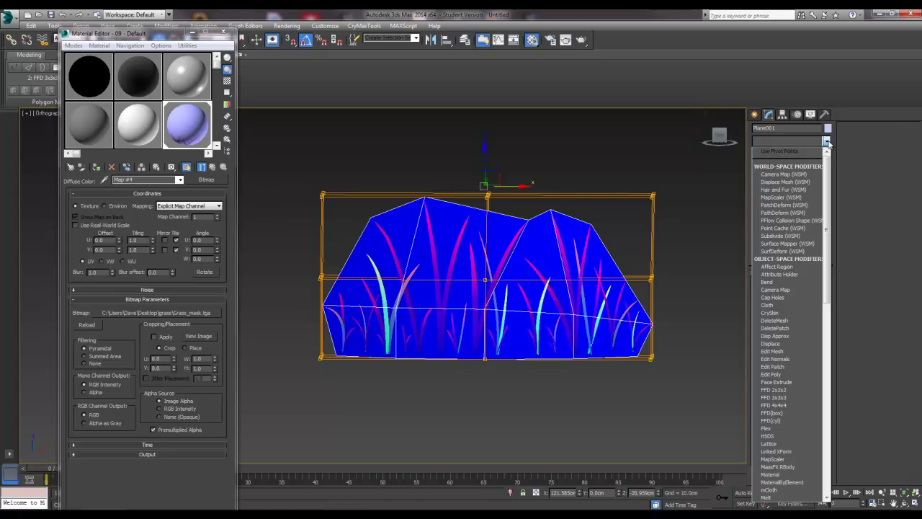
key("v")
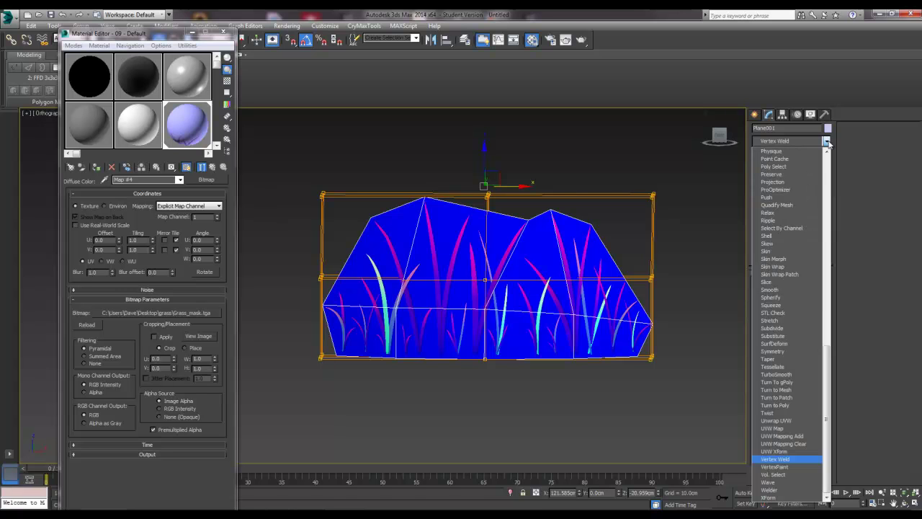
left_click(775, 467)
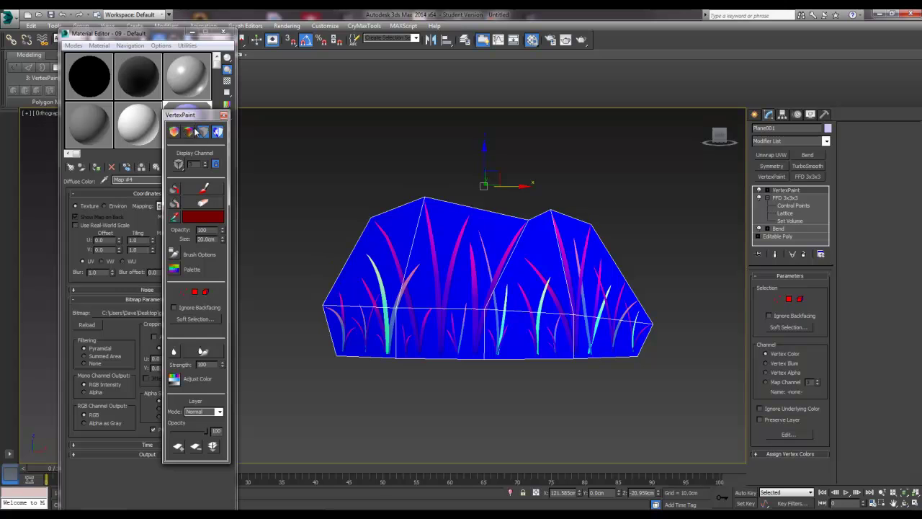
Step: Set the VertexPaint panel to display vertex colours unshaded
left_click_drag(194, 115, 234, 125)
left_click(257, 141)
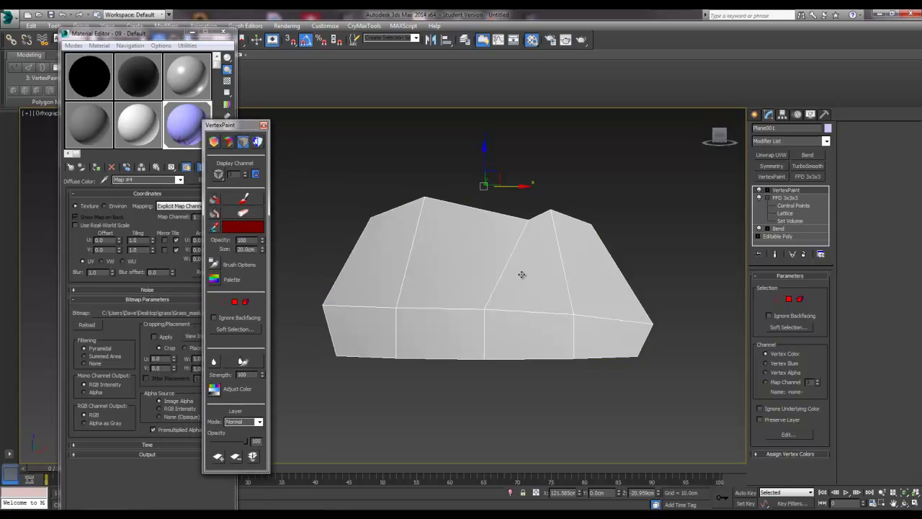
left_click(215, 143)
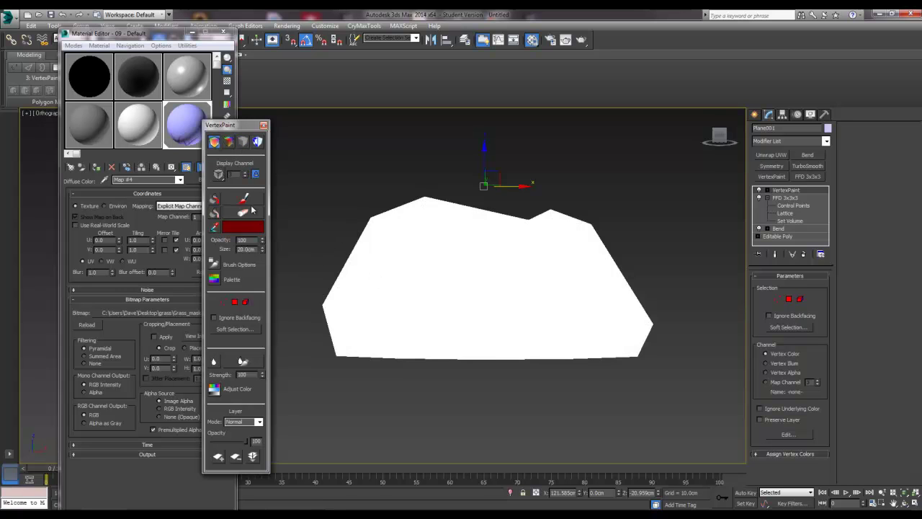
Step: Set the paint colour to black and paint along the card's lower edge
left_click(242, 228)
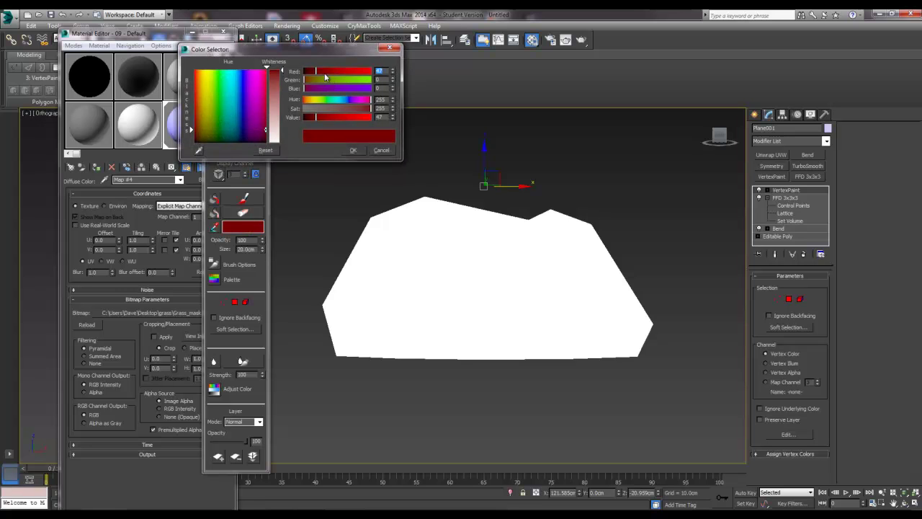
mouse_move(314, 72)
left_mouse_down()
mouse_move(342, 72)
mouse_move(300, 73)
left_mouse_up()
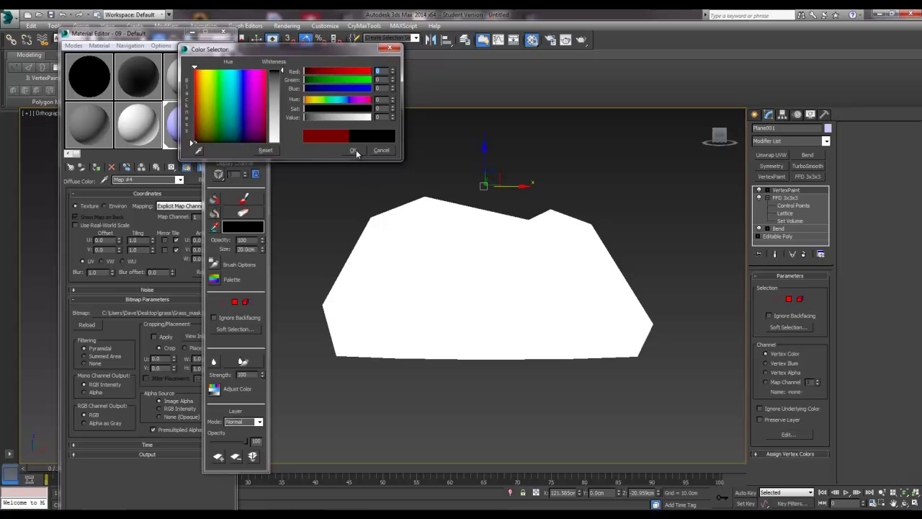
left_click(354, 150)
left_click(245, 200)
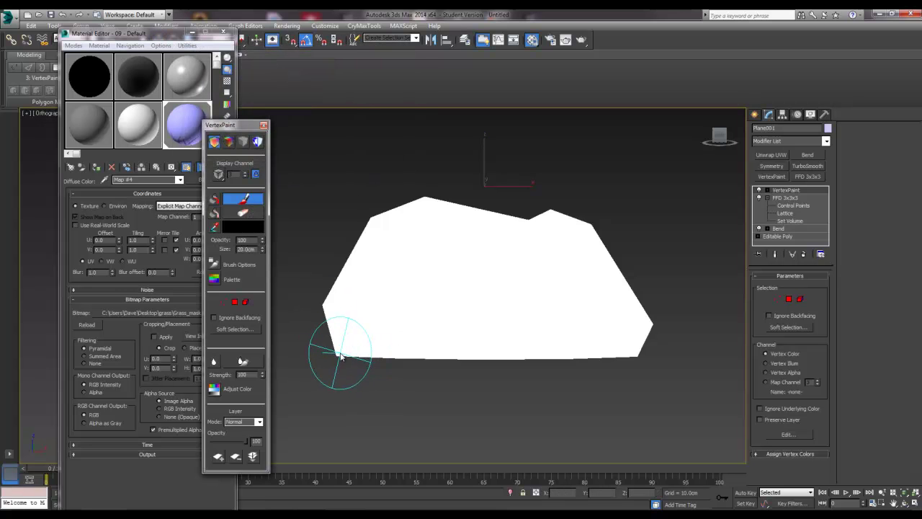
left_click_drag(342, 356, 580, 349)
mouse_move(352, 333)
left_mouse_down()
mouse_move(384, 326)
mouse_move(364, 323)
mouse_move(447, 328)
mouse_move(389, 321)
mouse_move(545, 329)
left_mouse_up()
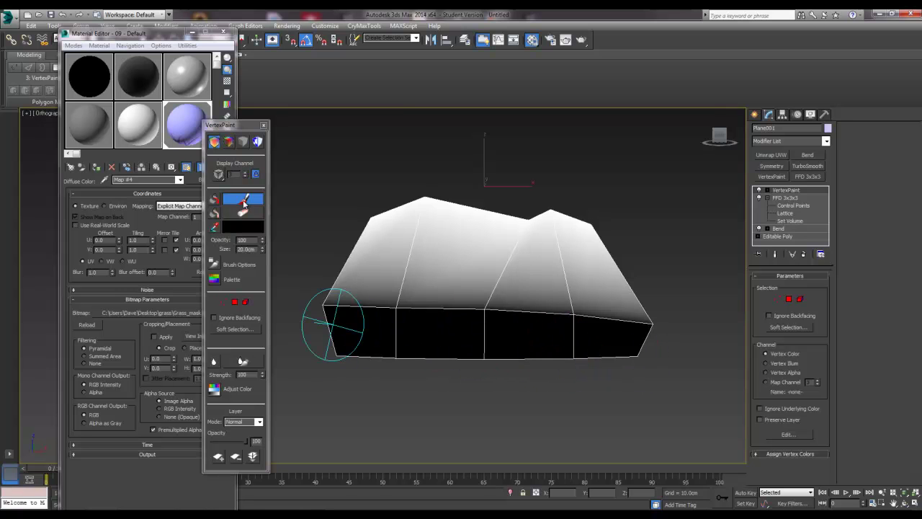
Step: Paint the card's upper faces red 255, then lower the paint colour's red to 100
left_click(244, 227)
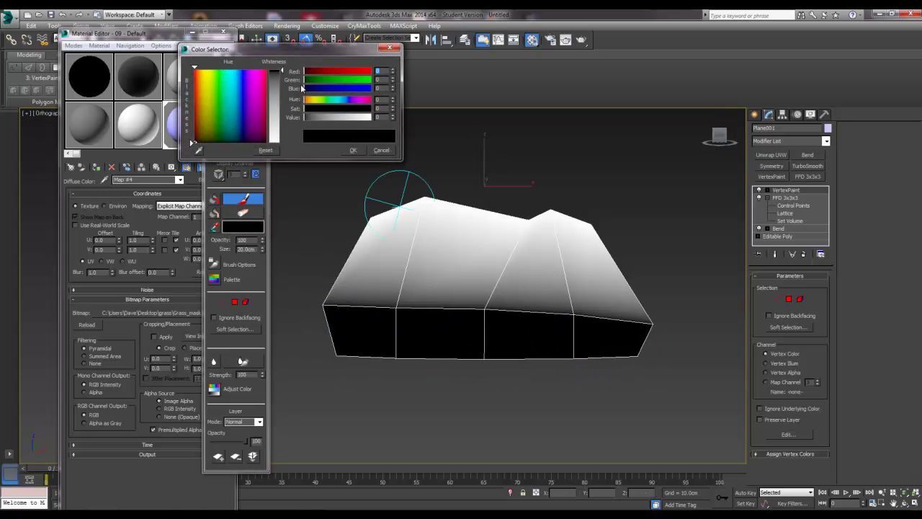
left_click_drag(312, 72, 422, 73)
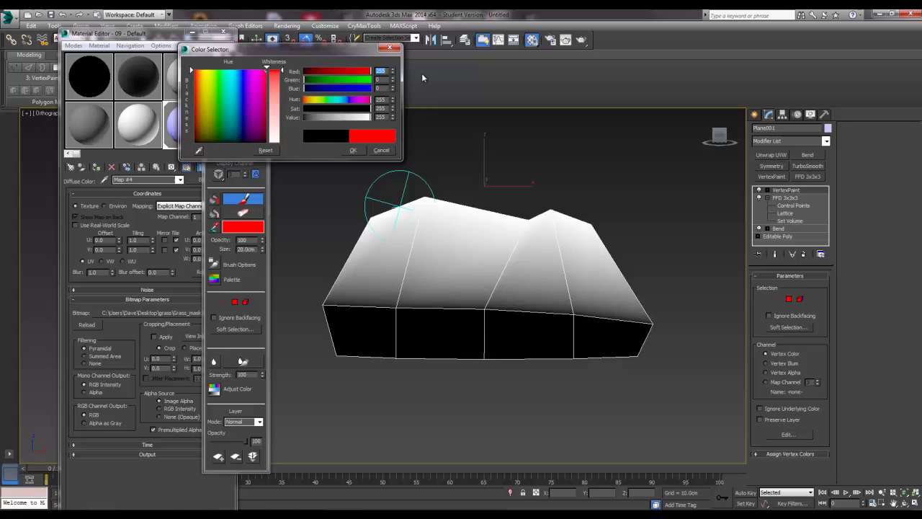
left_click(353, 150)
mouse_move(374, 210)
left_mouse_down()
mouse_move(457, 208)
mouse_move(438, 203)
mouse_move(508, 227)
mouse_move(492, 218)
mouse_move(560, 214)
mouse_move(623, 235)
mouse_move(595, 231)
left_mouse_up()
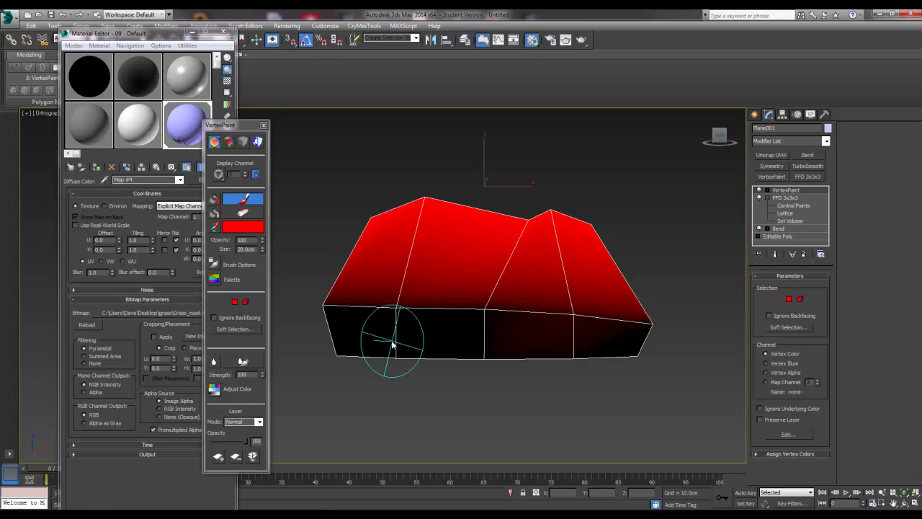
left_click(232, 229)
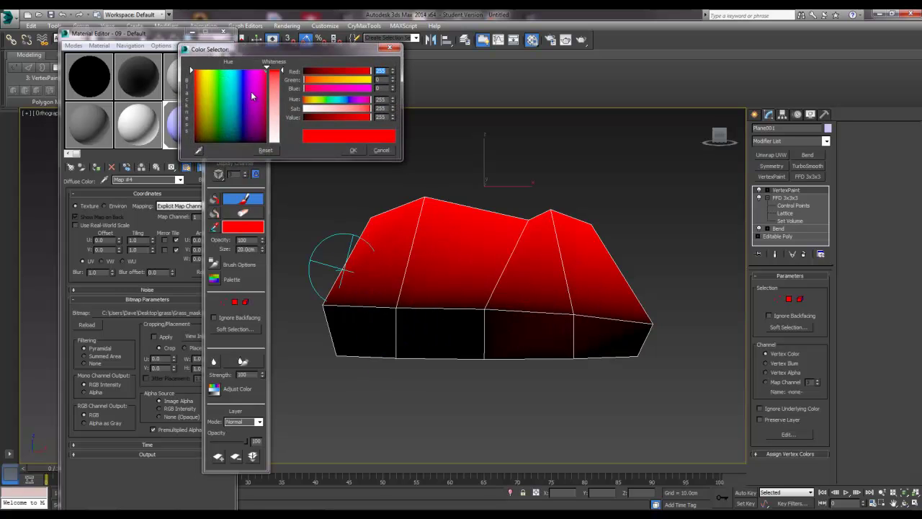
left_click_drag(322, 73, 329, 71)
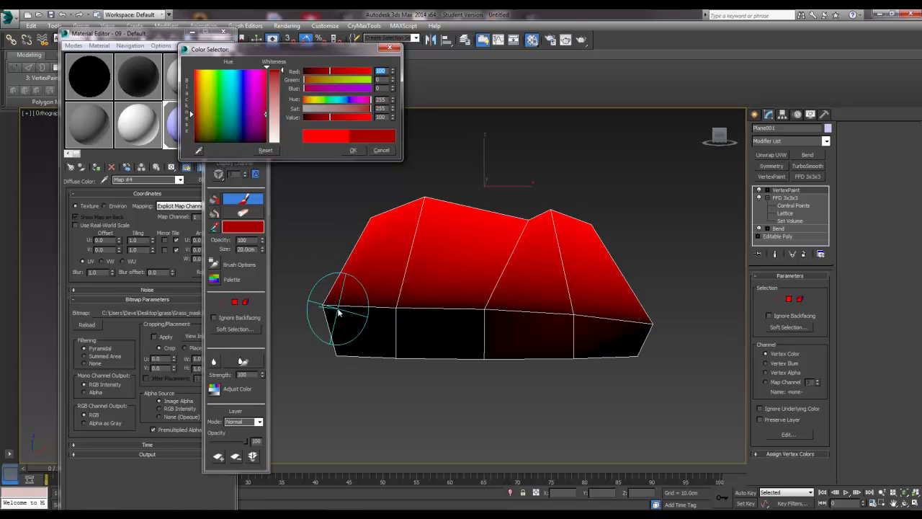
Step: Paint the card's black lower faces red, then repaint the bottom edge a darker red
left_click(332, 307)
left_click_drag(331, 307, 608, 307)
left_click(316, 71)
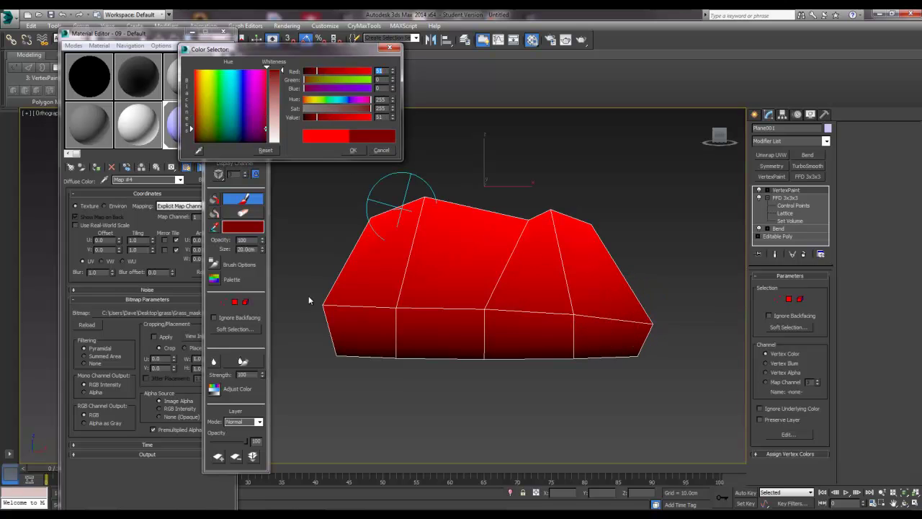
left_click_drag(329, 314, 566, 307)
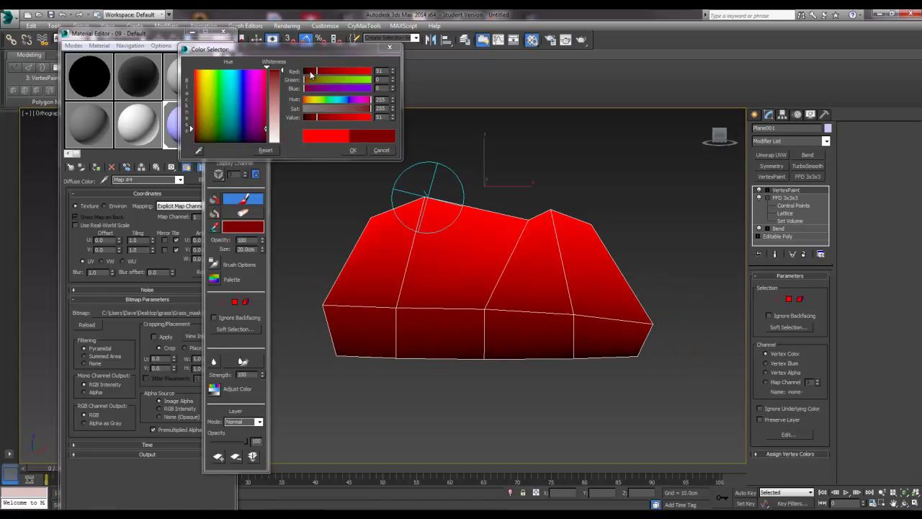
Step: Lower the Red value to black, then to dark red 34, painting the bottom edge each time
left_click_drag(310, 73, 306, 73)
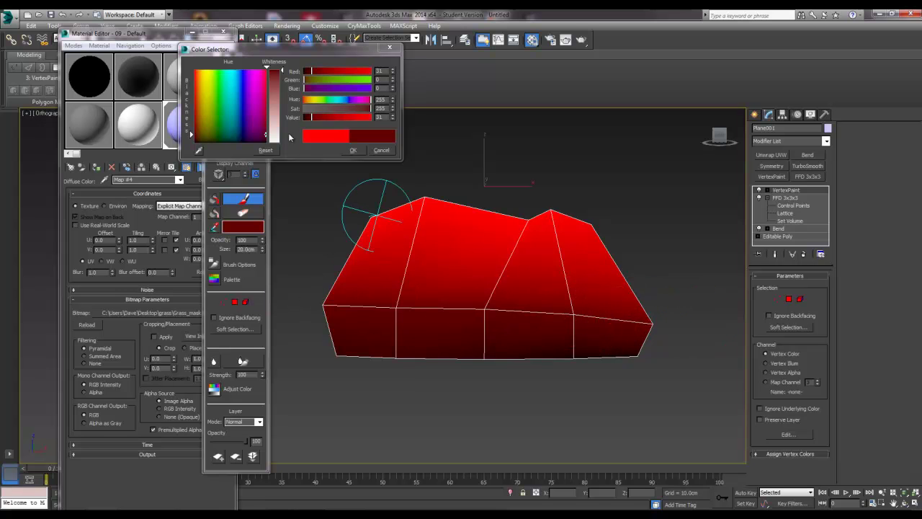
left_click_drag(312, 116, 302, 117)
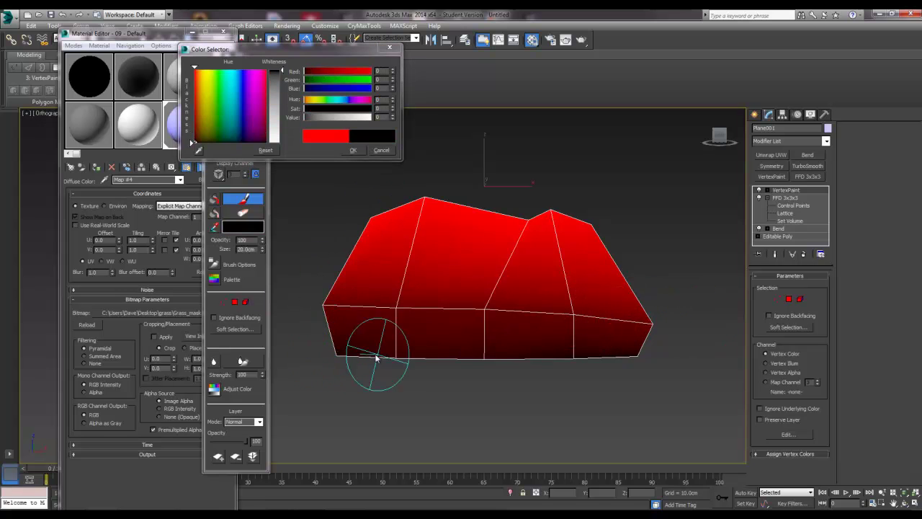
mouse_move(346, 354)
left_mouse_down()
mouse_move(646, 353)
mouse_move(368, 358)
mouse_move(315, 350)
mouse_move(450, 339)
mouse_move(651, 349)
mouse_move(405, 358)
left_mouse_up()
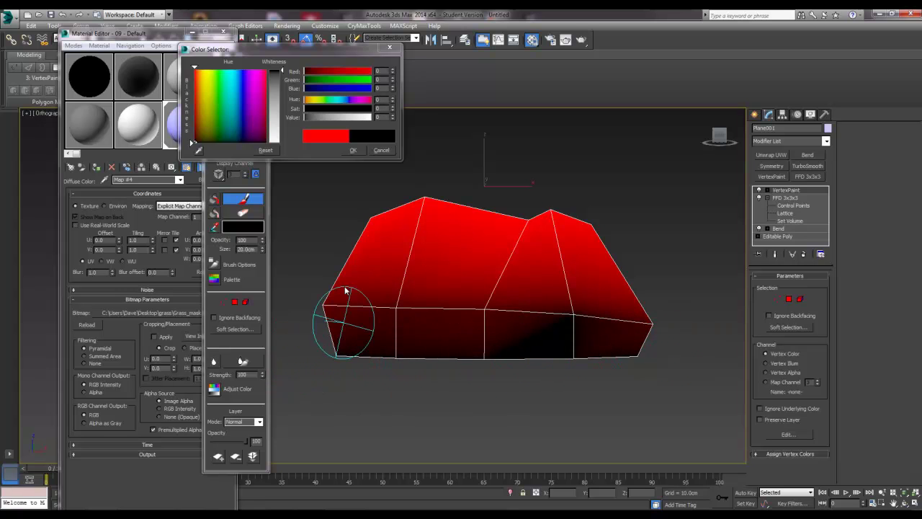
left_click_drag(319, 73, 312, 71)
mouse_move(519, 317)
left_mouse_down()
mouse_move(545, 329)
mouse_move(598, 320)
left_mouse_up()
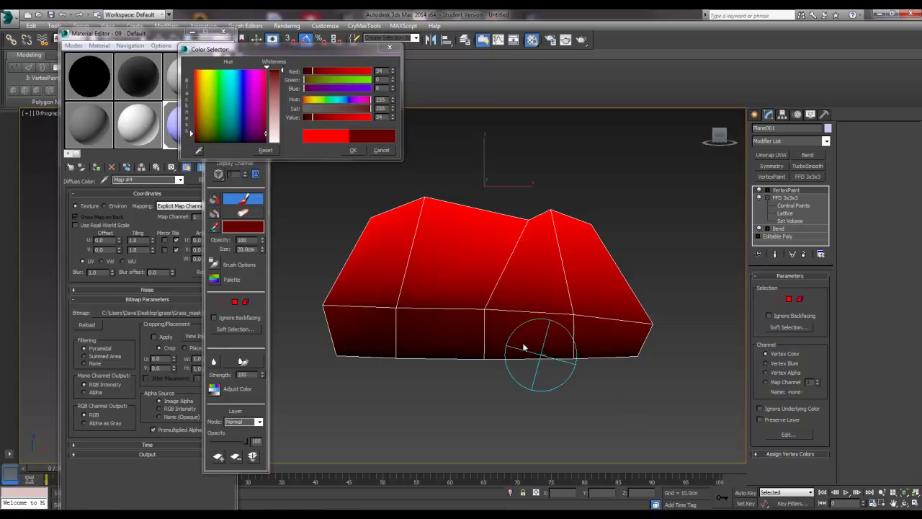
left_click(353, 150)
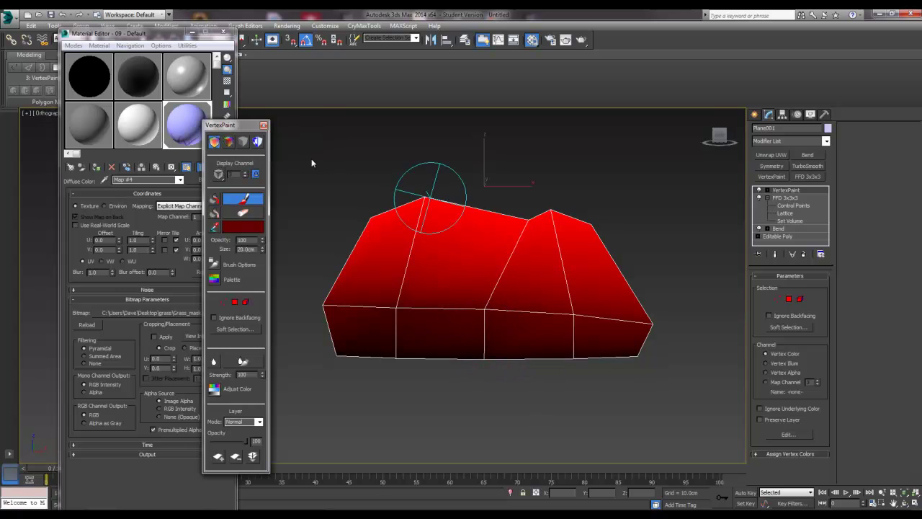
Step: Show the Grass_mask.tga texture shaded with vertex colours, close VertexPaint and exit paint mode
left_click(257, 142)
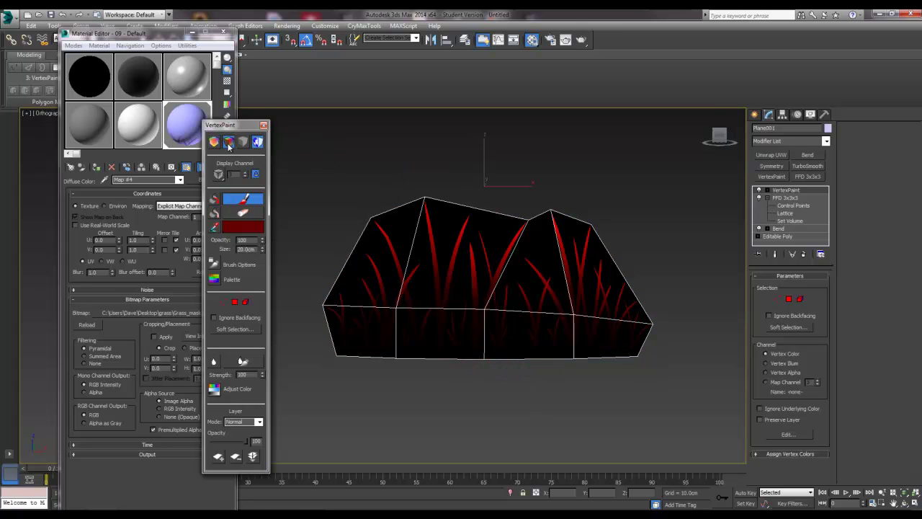
left_click(243, 143)
left_click(258, 142)
left_click(258, 143)
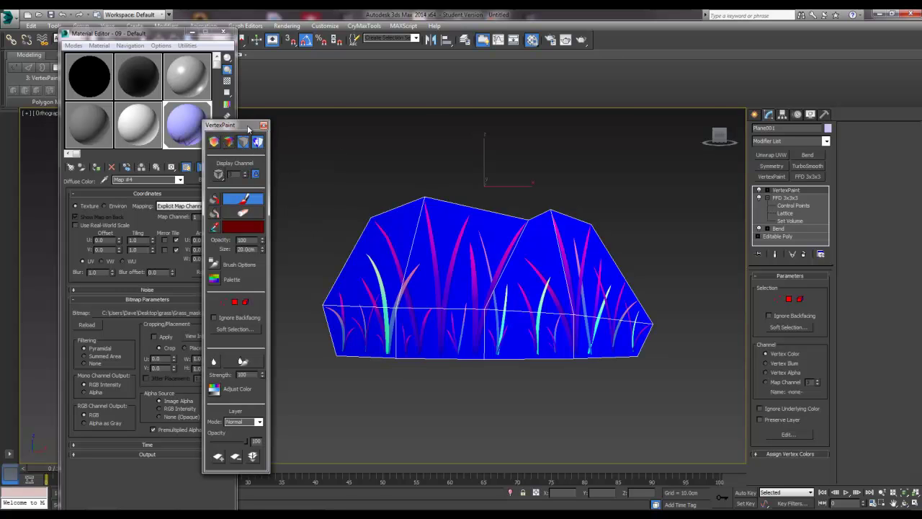
left_click_drag(249, 127, 221, 124)
left_click(235, 123)
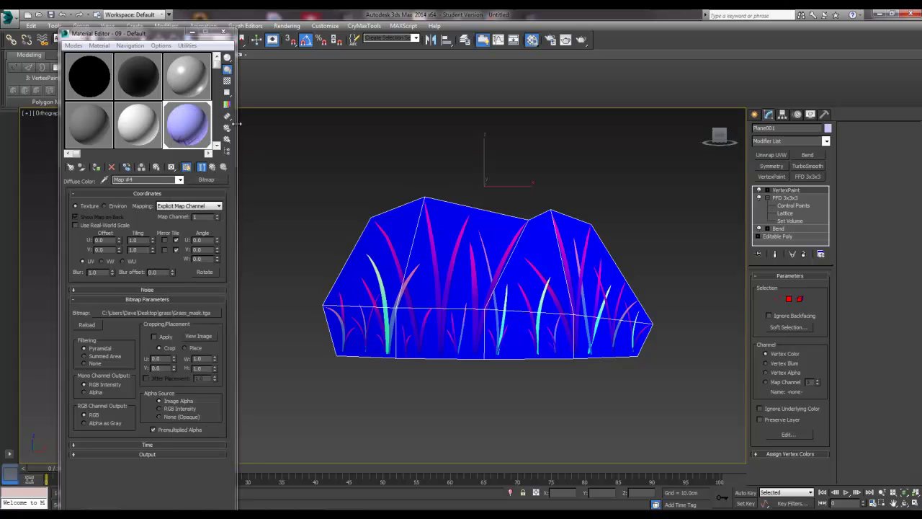
right_click(391, 417)
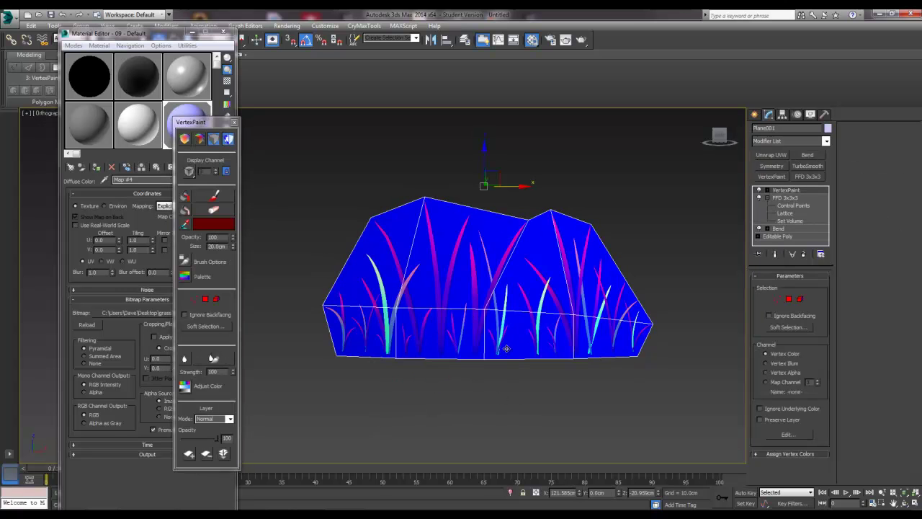
Step: Clear the vertex selection and leave vertex editing on the grass card
middle_click_drag(507, 347, 415, 336, "alt")
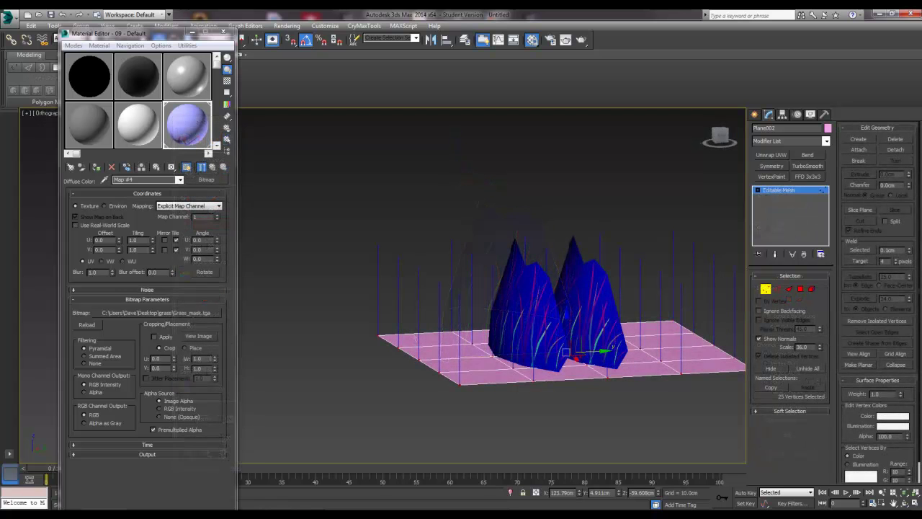
scroll(463, 343, "up", 4)
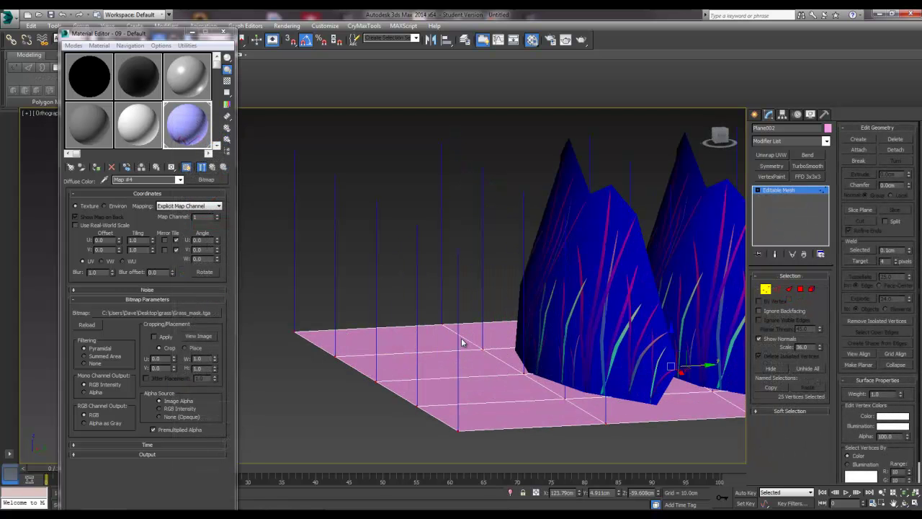
left_click(550, 307)
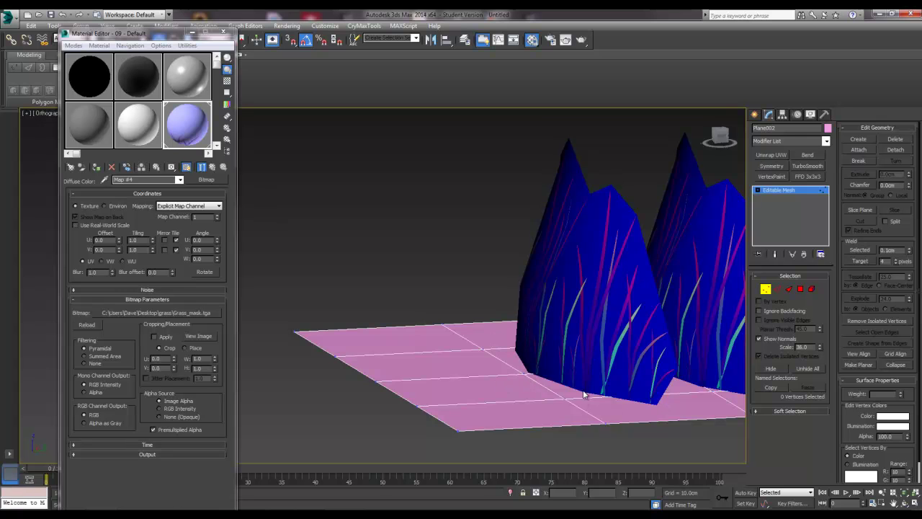
middle_click_drag(547, 430, 469, 386, "alt")
scroll(437, 394, "down", 3)
left_click(765, 290)
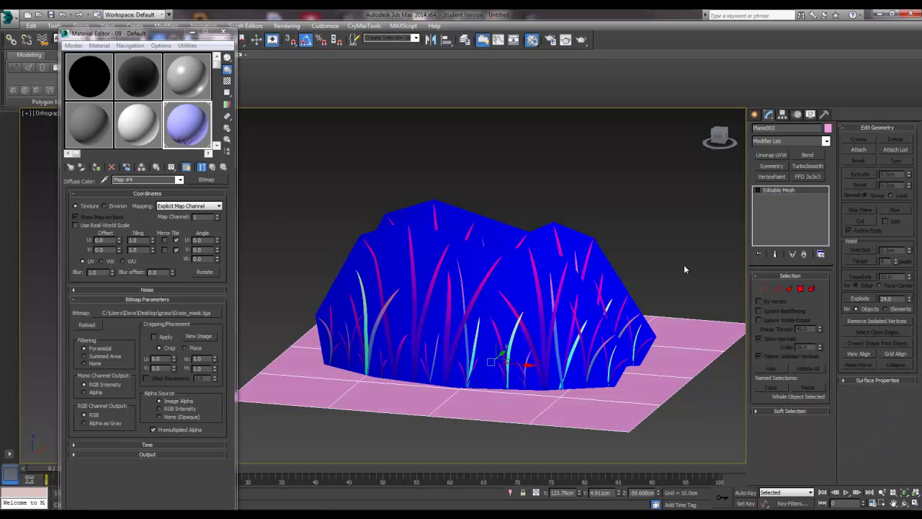
Step: Delete the duplicate front grass mesh Plane003
left_click(665, 256)
left_click(474, 326)
middle_click_drag(490, 369, 520, 379, "alt")
scroll(508, 368, "down", 1)
left_click(624, 328)
left_click(500, 325)
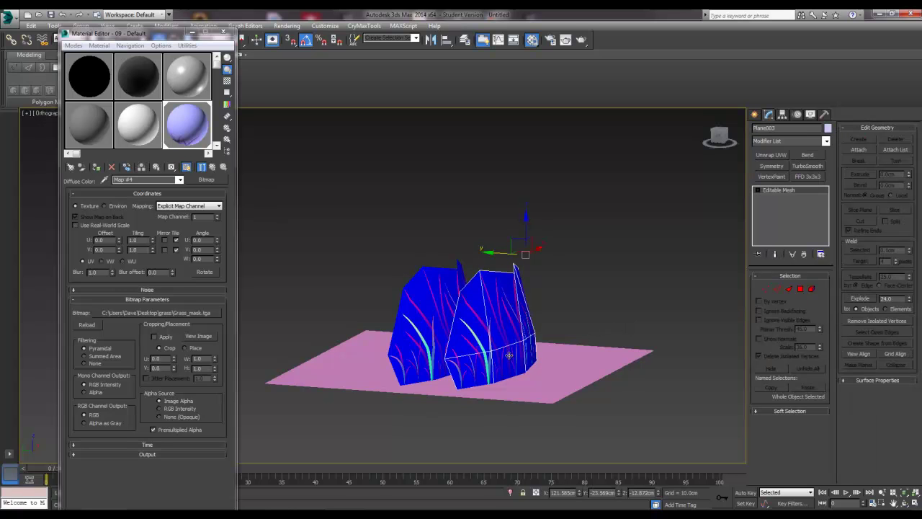
left_click(553, 374)
left_click(509, 327)
key("Delete")
Step: Delete the pink ground plane Plane002, select Plane001 and close the VertexPaint floater
left_click(452, 307)
left_click(529, 347)
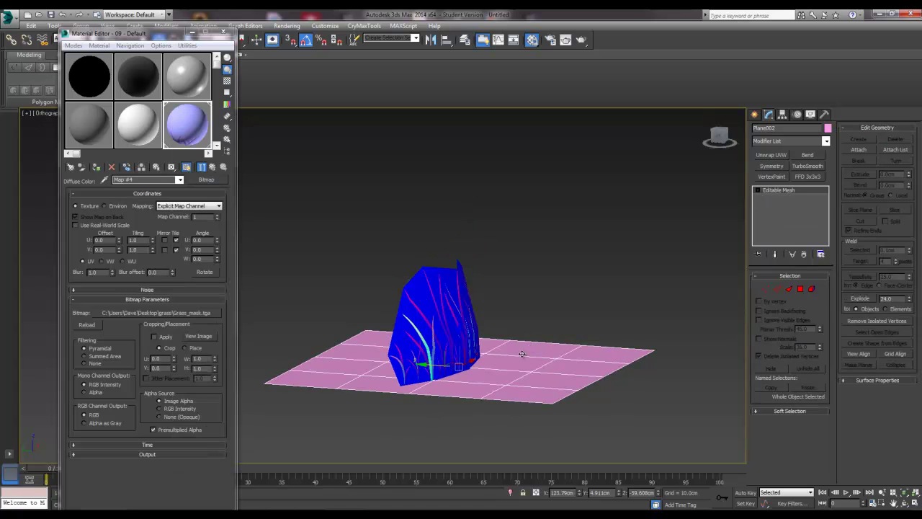
key("Delete")
left_click(472, 346)
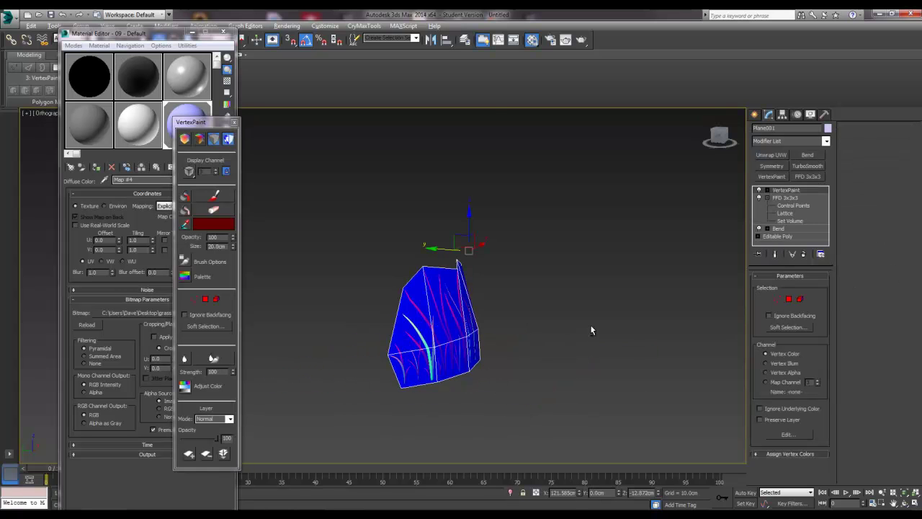
middle_click_drag(585, 333, 482, 323, "alt")
left_click(234, 122)
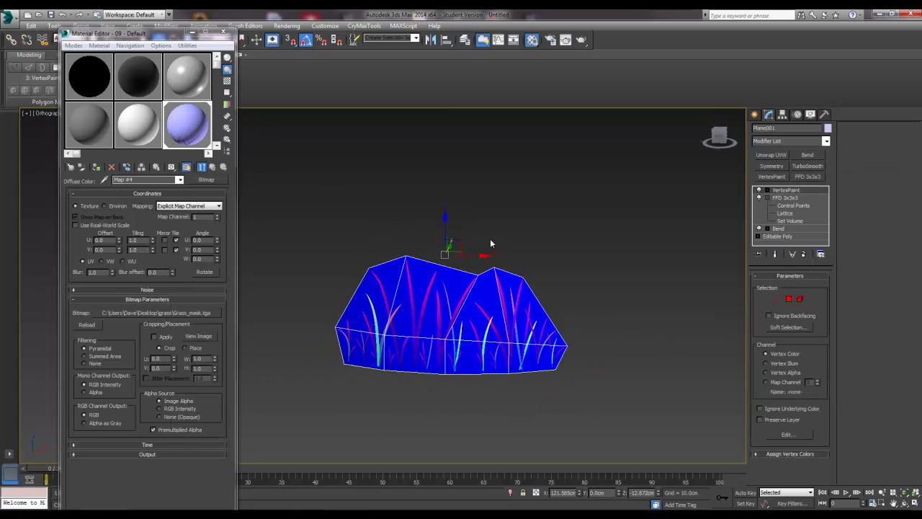
Step: Add an Edit Normals modifier to the grass clump from the Modifier List
left_click(826, 141)
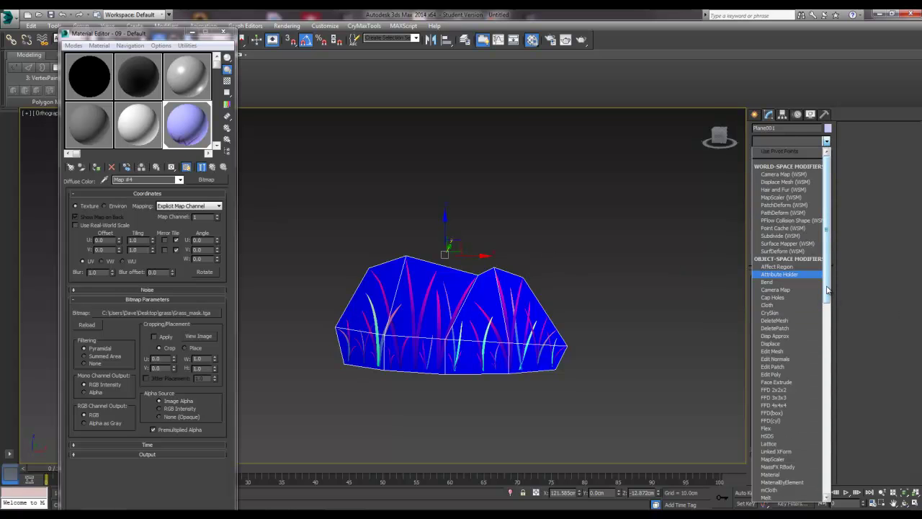
key("e")
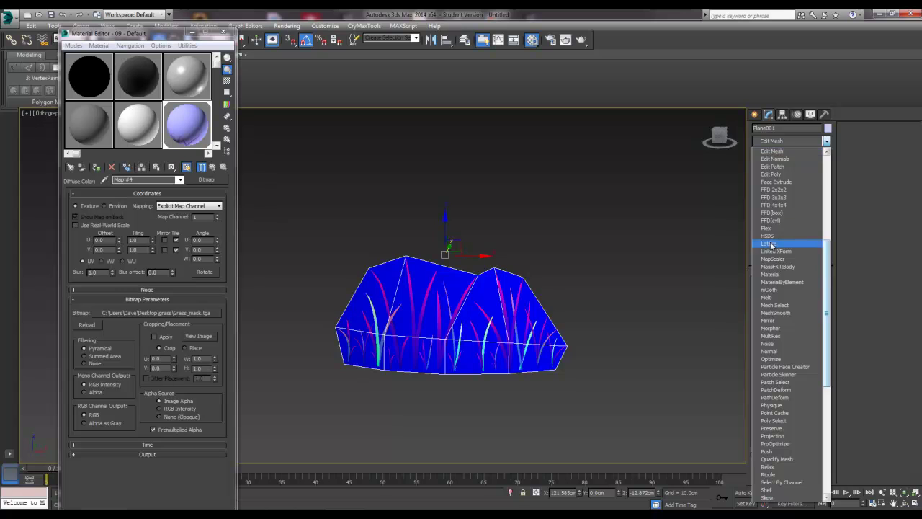
left_click(776, 159)
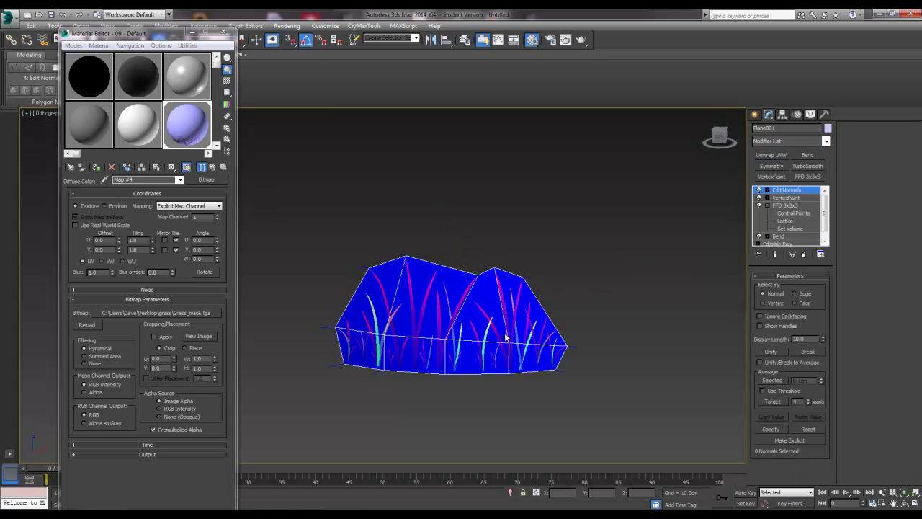
middle_click_drag(504, 336, 483, 358, "alt")
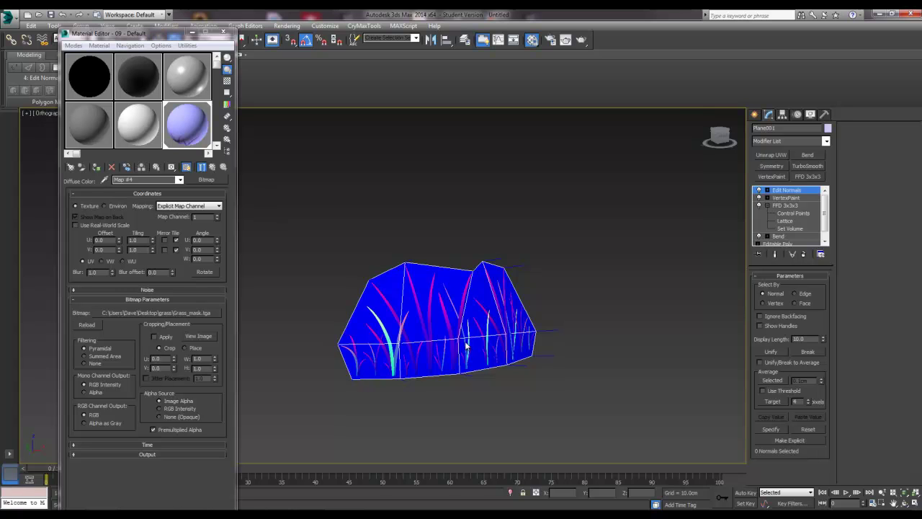
Step: Select the 15 normals along the clump's top edge and move them upward
left_click(493, 259)
left_click_drag(302, 193, 633, 391)
middle_click_drag(441, 345, 455, 334, "alt")
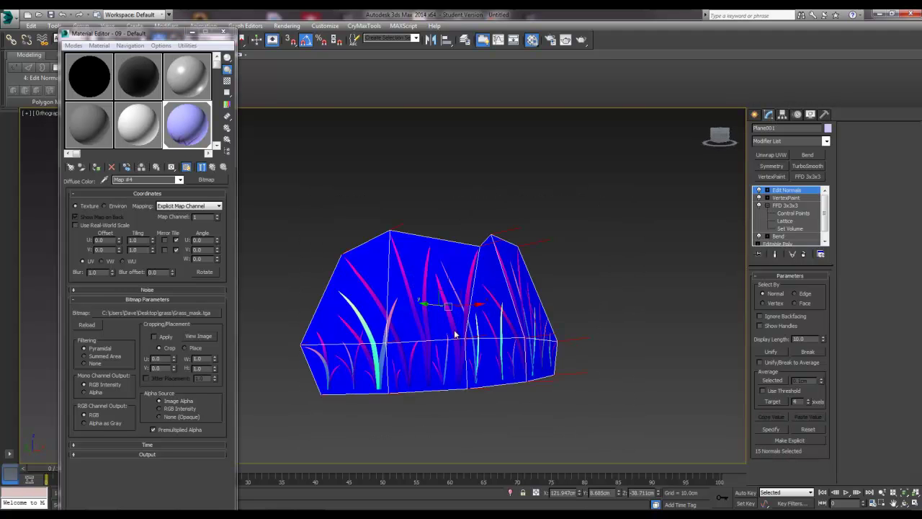
key("e")
key("ctrl+d")
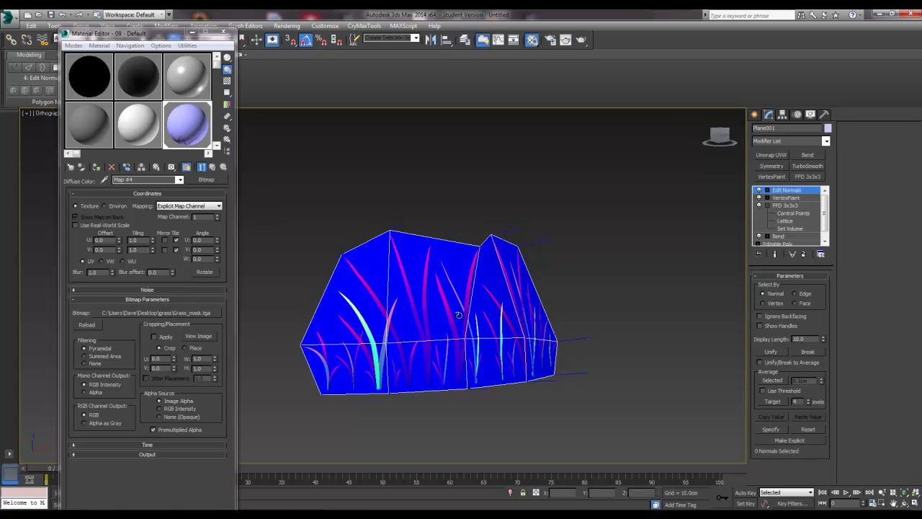
left_click_drag(290, 155, 634, 435)
left_click_drag(448, 289, 448, 260)
Step: Push the top normals further up in Front view, check in Left view, and deselect
key("f")
scroll(613, 354, "up", 4)
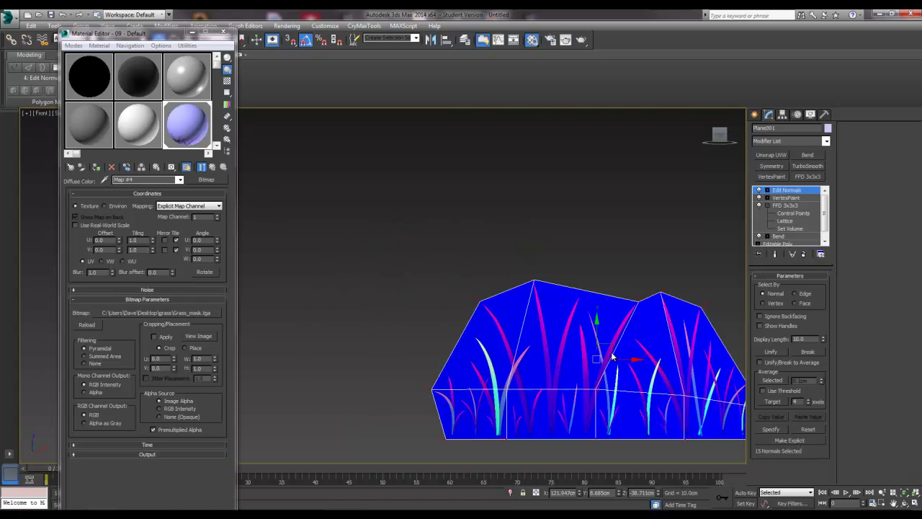
left_click_drag(598, 328, 597, 164)
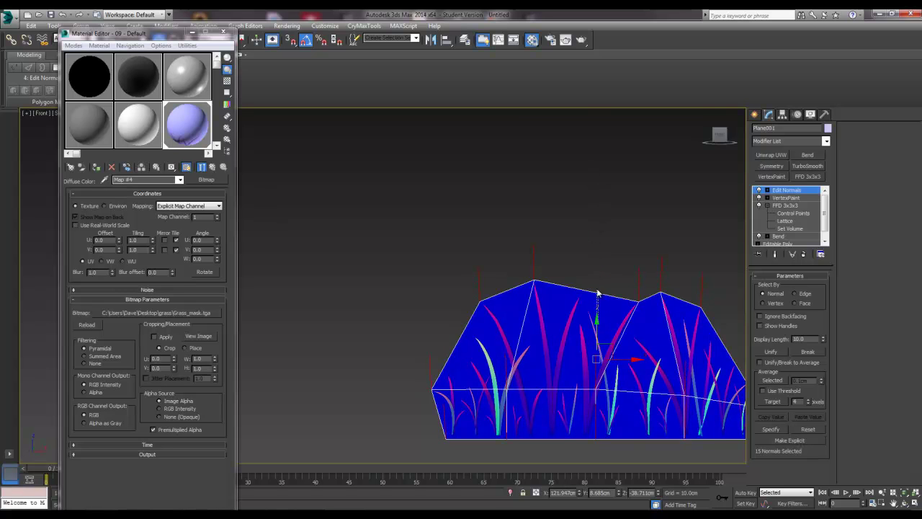
key("l")
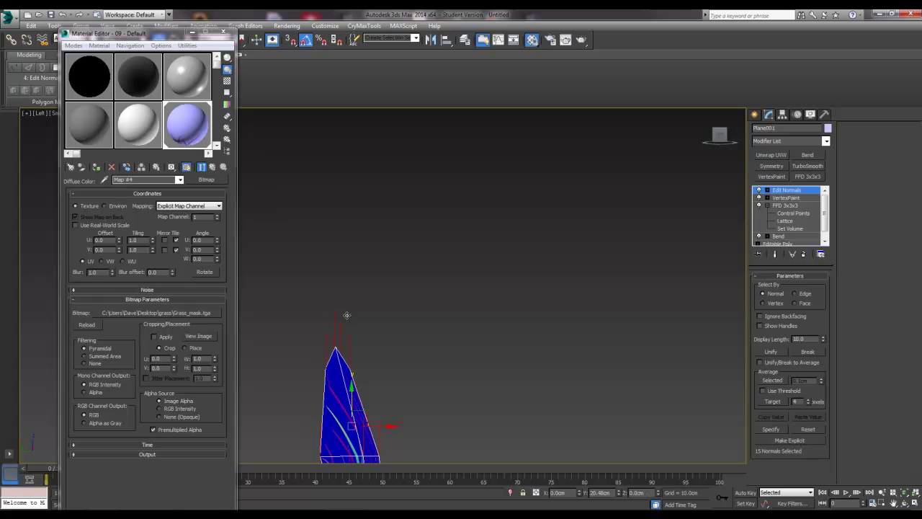
middle_click_drag(455, 403, 562, 337, "alt")
left_click(563, 338)
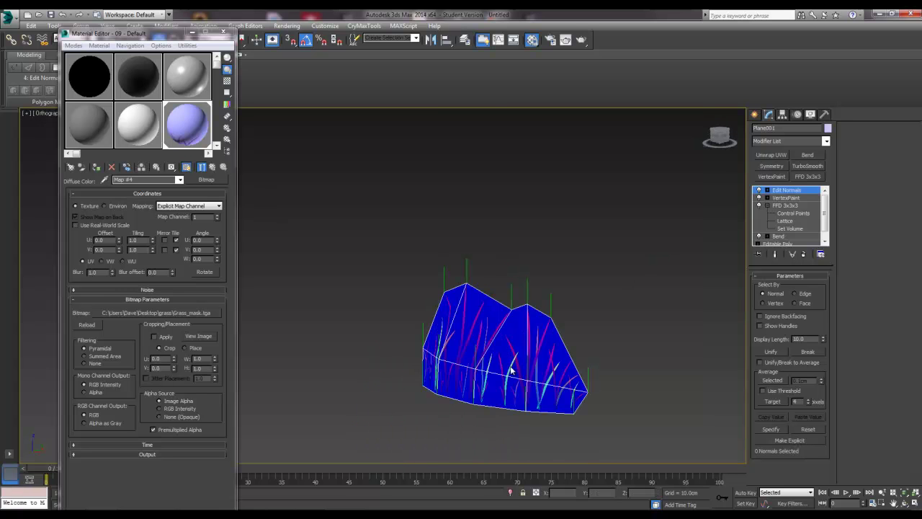
middle_click_drag(471, 351, 528, 364, "alt")
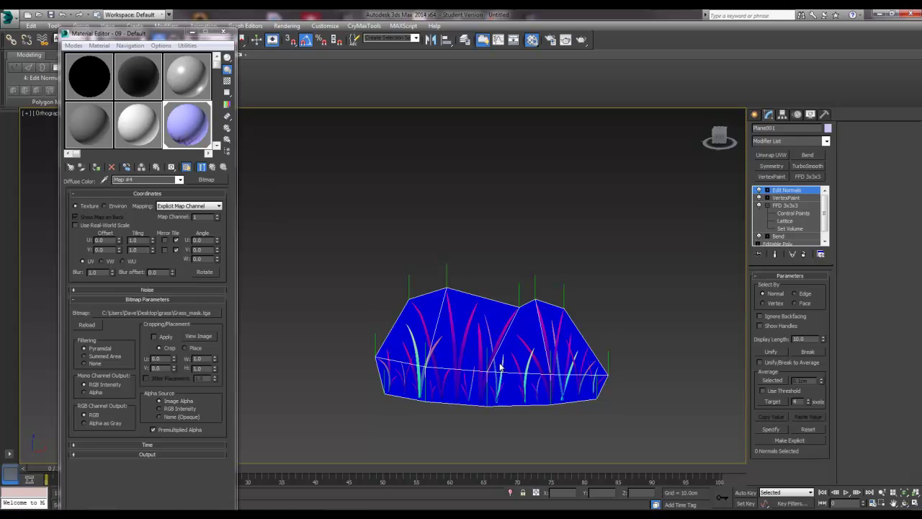
Step: Clone the grass clump beside the original and convert the copy to an editable poly
left_click(754, 114)
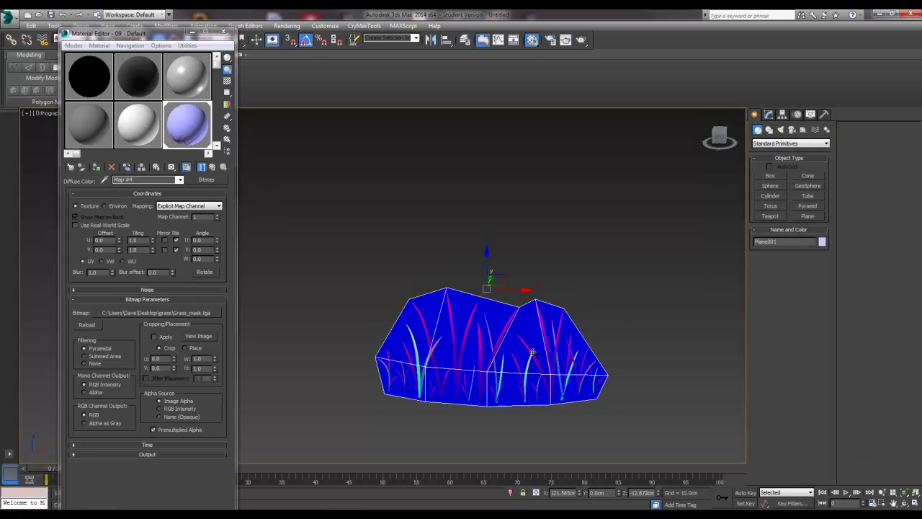
left_click_drag(517, 289, 681, 317)
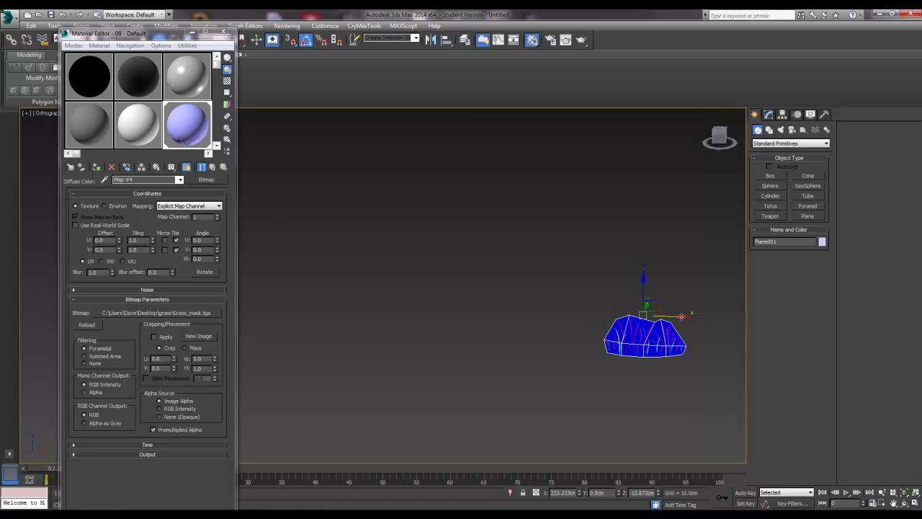
mouse_move(681, 317)
left_mouse_down("shift")
mouse_move(510, 317)
mouse_move(581, 317)
mouse_move(572, 318)
left_mouse_up("shift")
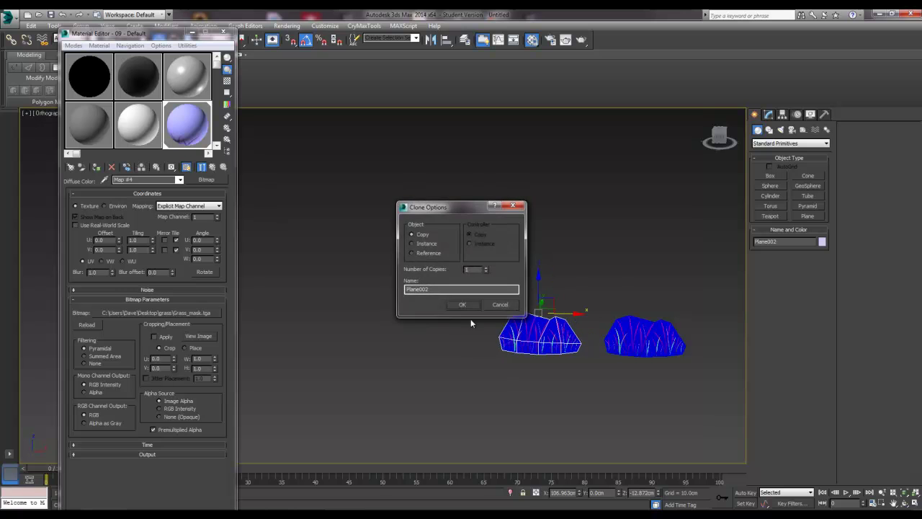
left_click(459, 304)
right_click(526, 334)
mouse_move(554, 423)
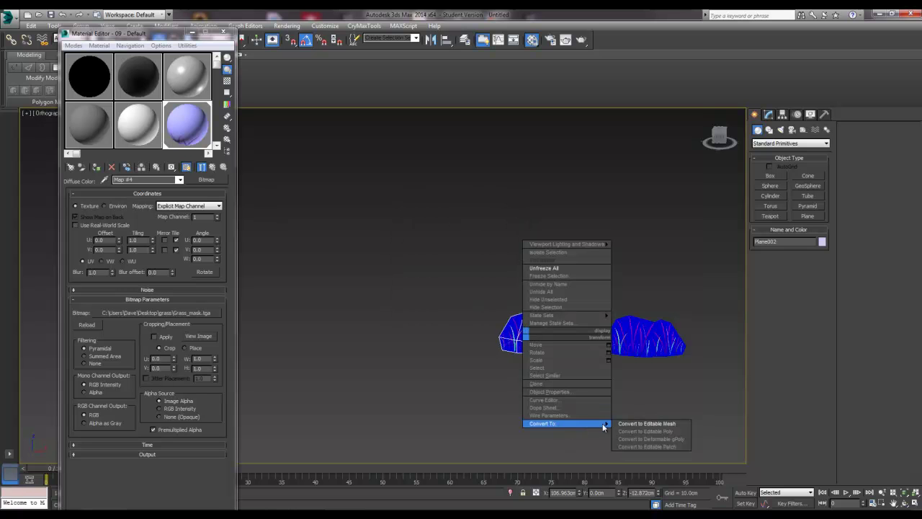
left_click(645, 431)
Step: In Front view, clone Plane001 to the left as Plane003
left_click(646, 346)
key("f")
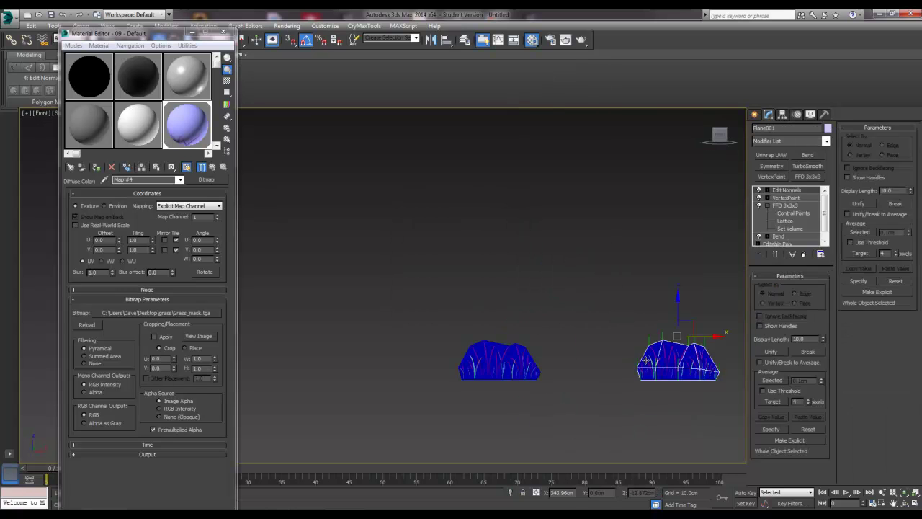
scroll(677, 355, "up", 2)
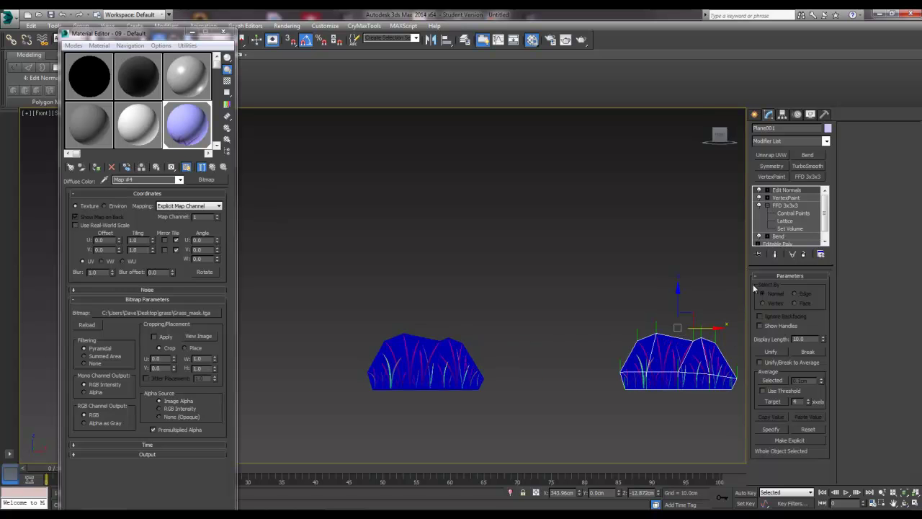
left_click_drag(713, 327, 329, 328, "shift")
left_click(463, 309)
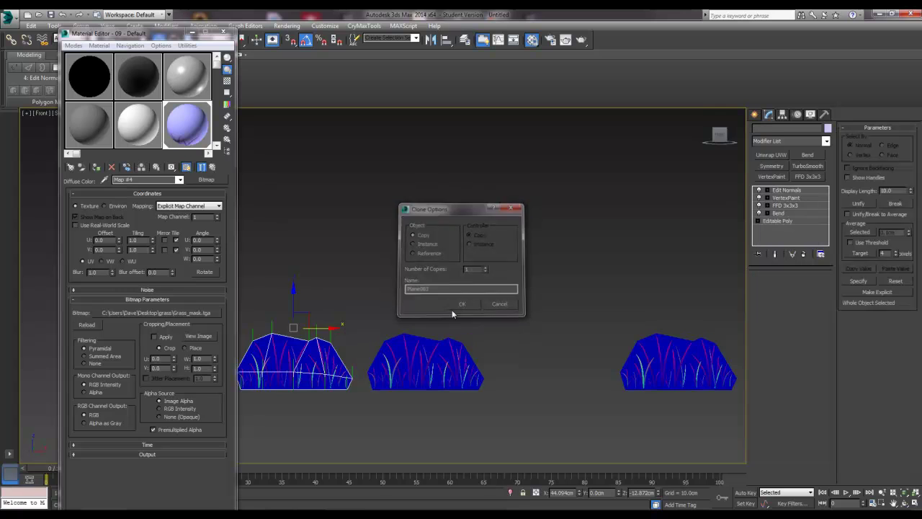
middle_click_drag(463, 329, 616, 333)
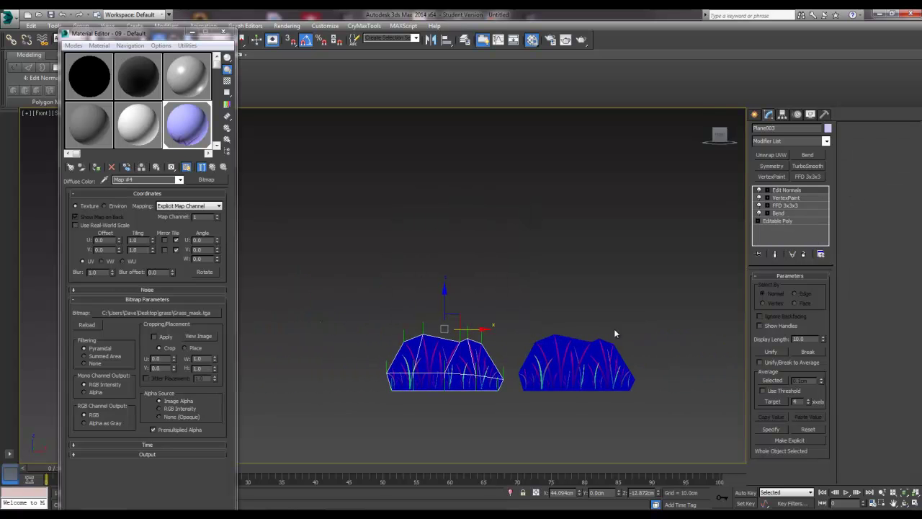
Step: Toggle the Bend effect on the clump and zoom in on a front-on view of both clumps
left_click(760, 214)
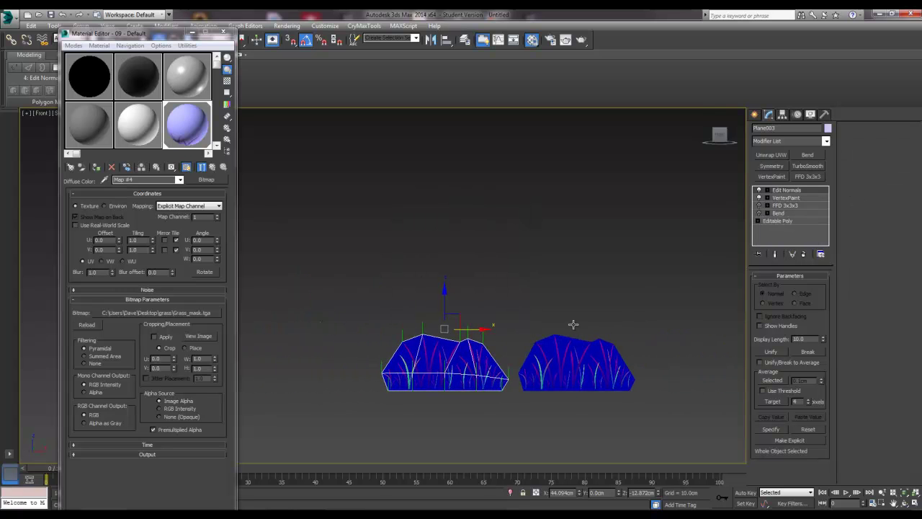
middle_click_drag(444, 390, 491, 417, "alt")
scroll(446, 362, "up", 3)
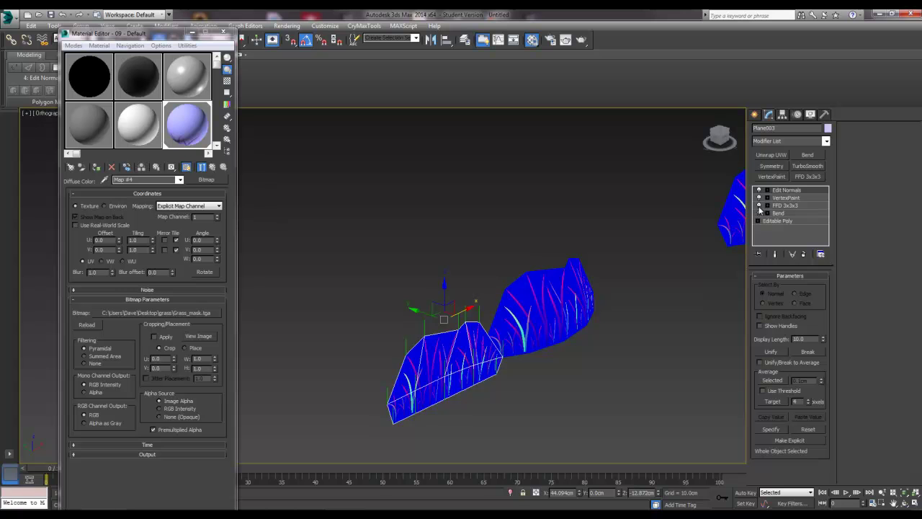
middle_click_drag(611, 397, 493, 376, "alt")
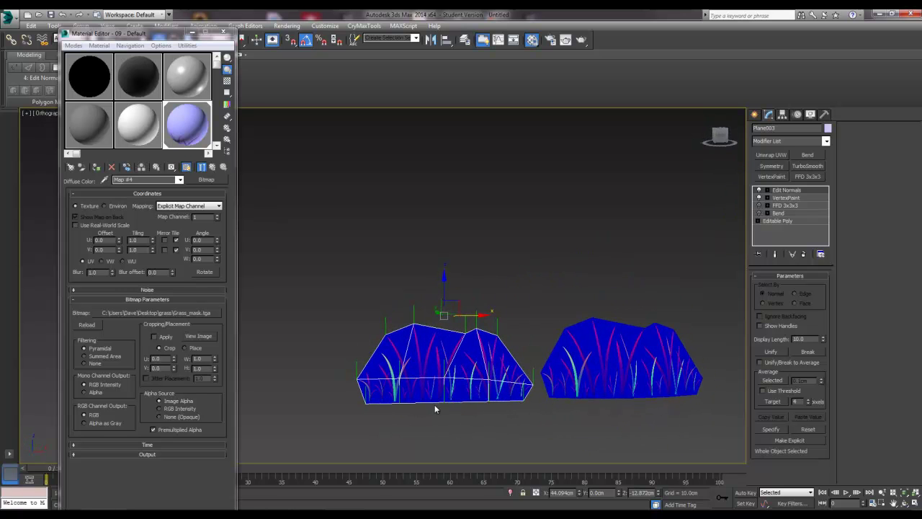
scroll(439, 407, "up", 3)
scroll(445, 406, "up", 2)
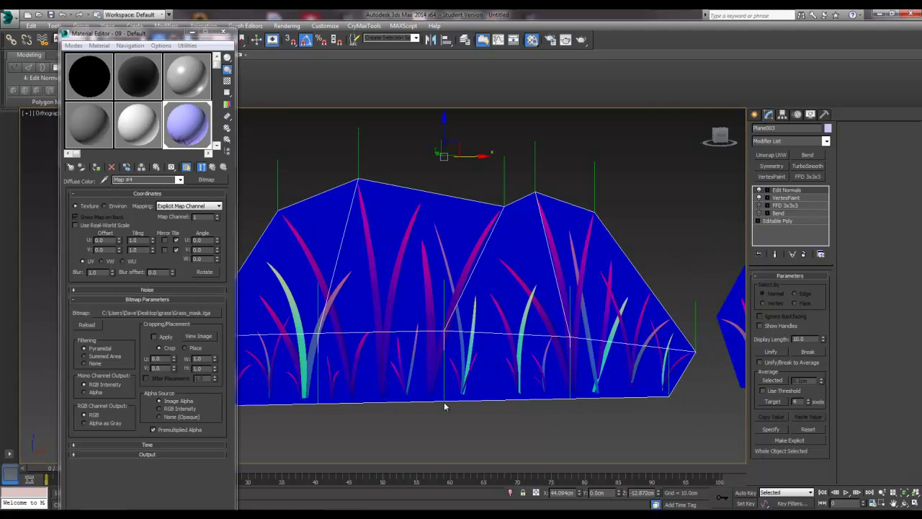
scroll(443, 407, "down", 2)
Step: Convert the grass clump to an editable poly and nudge its middle vertex slightly right
right_click(463, 366)
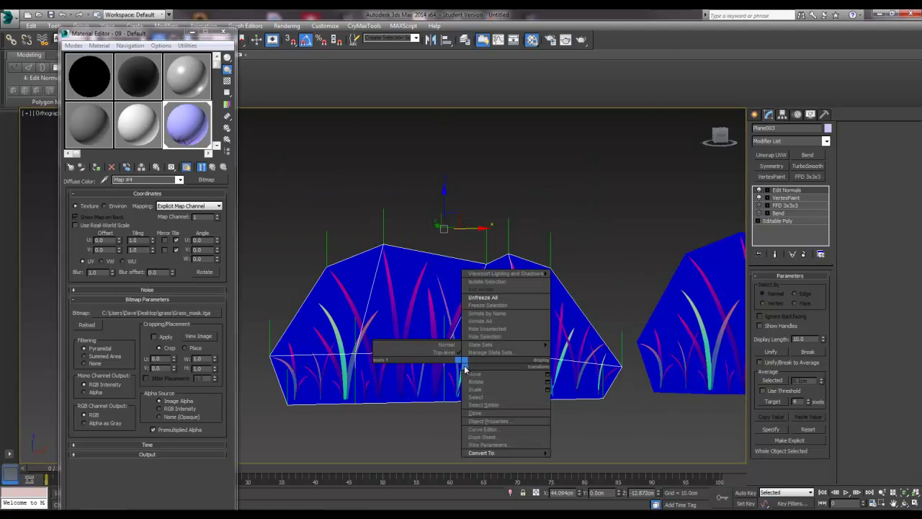
mouse_move(506, 456)
left_click(587, 459)
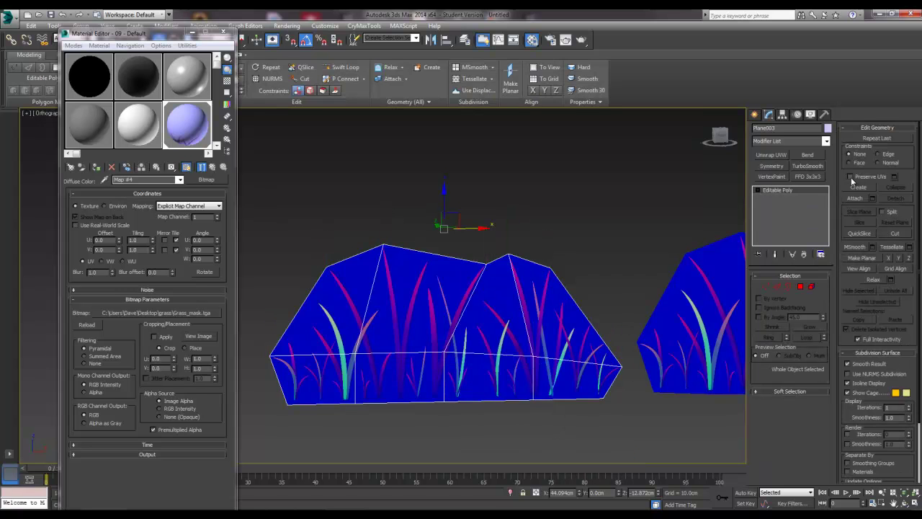
left_click(765, 286)
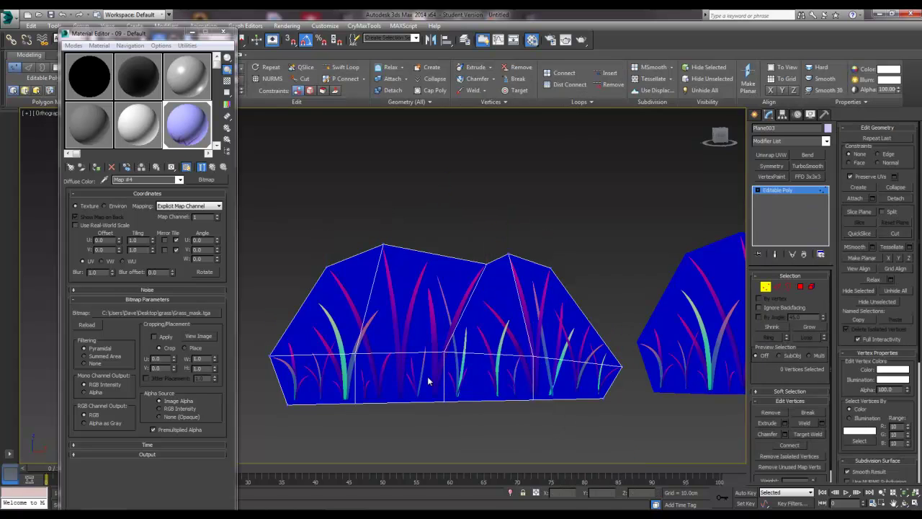
left_click(443, 352)
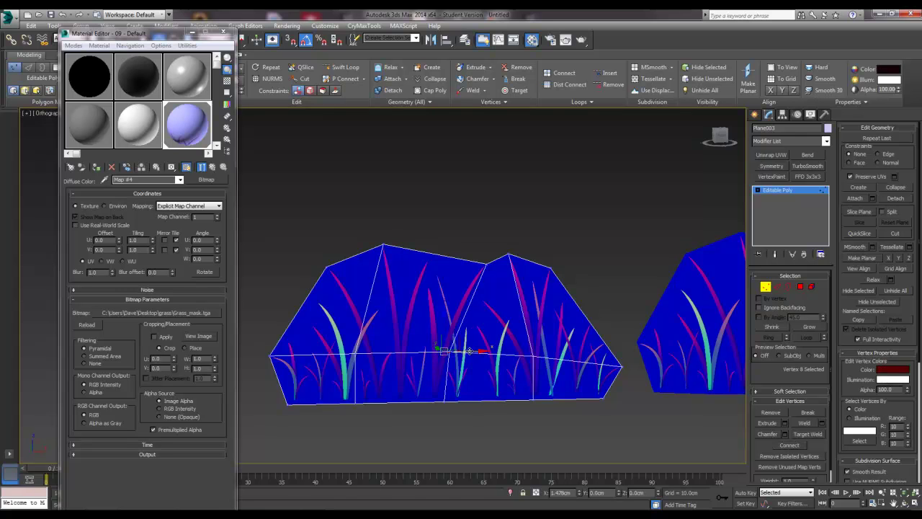
left_click_drag(478, 350, 493, 351)
left_click_drag(463, 409, 487, 400)
left_click(510, 416)
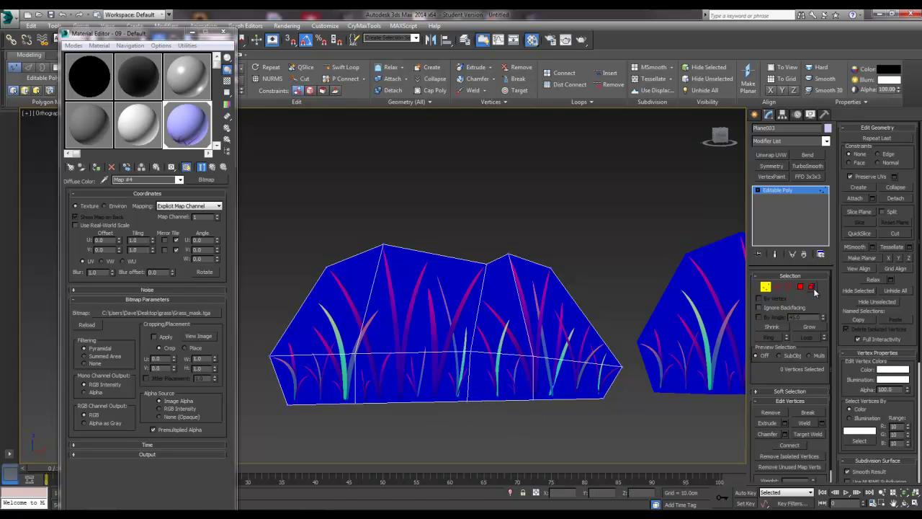
left_click(684, 297)
Step: Detach the four right-half polygons as a separate object named Object001
key("4")
left_click(500, 300)
left_click(534, 299, "ctrl")
left_click(497, 353, "ctrl")
left_click(568, 371, "ctrl")
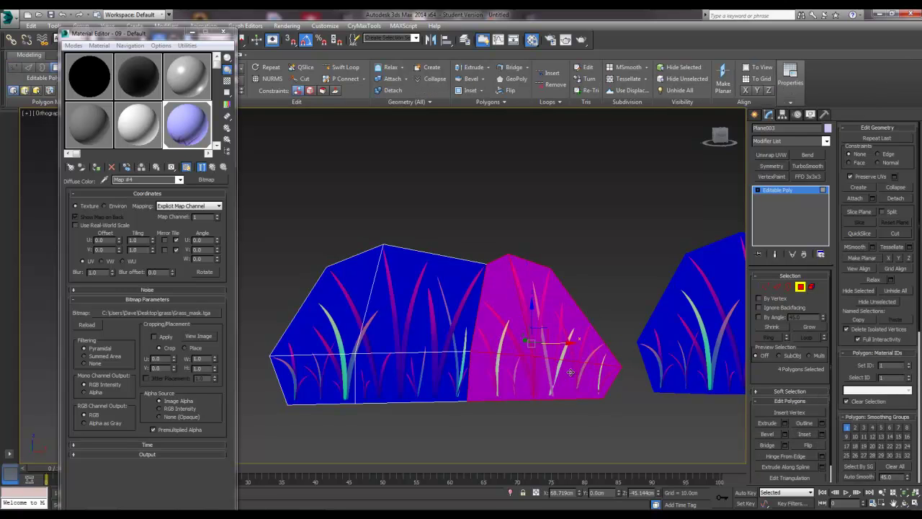
left_click(892, 201)
left_click(490, 277)
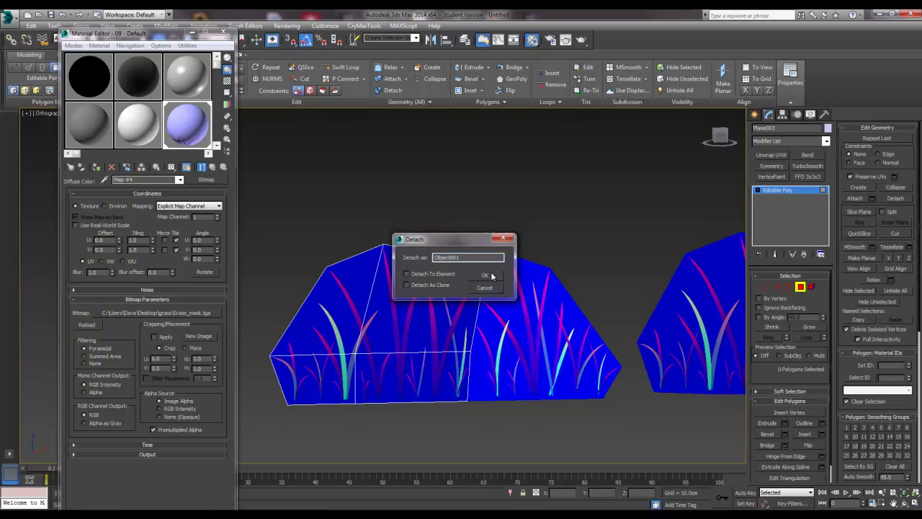
left_click(800, 287)
left_click(385, 348)
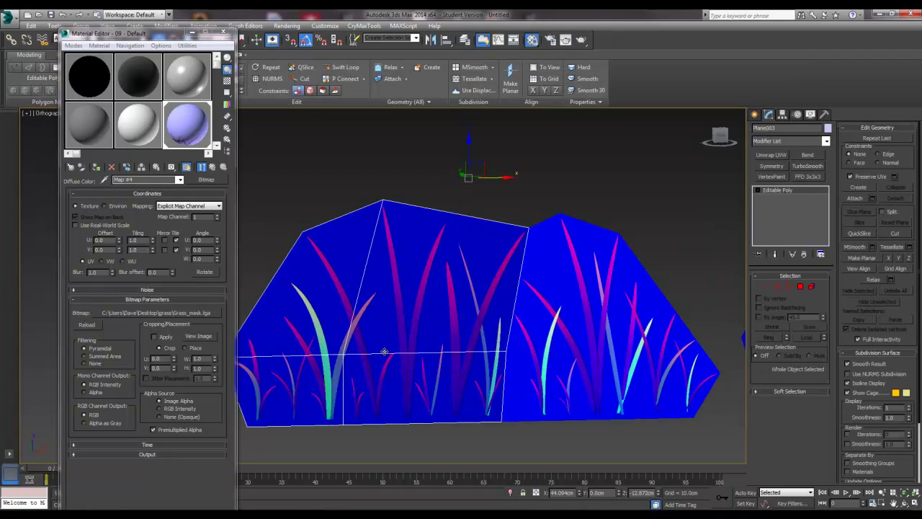
Step: Move Object001's lower-left corner vertices along X and raise its bottom notch vertex
scroll(384, 352, "down", 2)
scroll(384, 352, "down", 2)
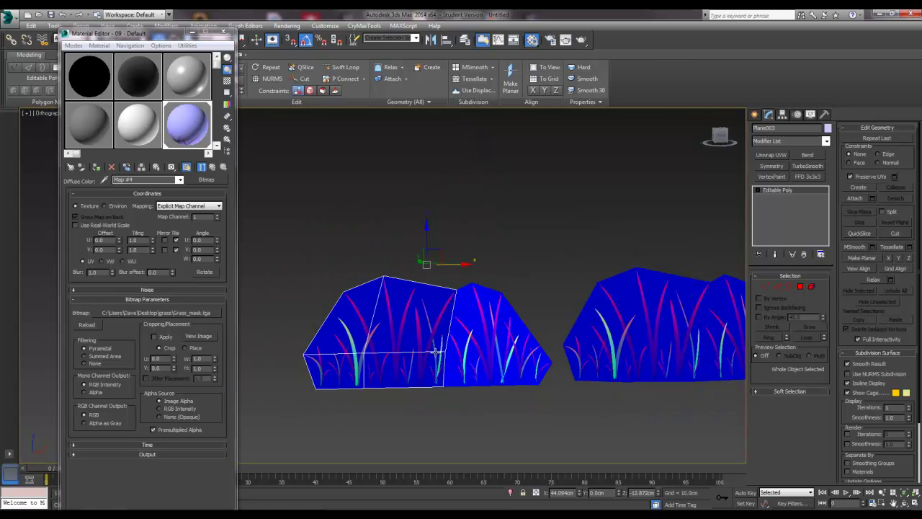
left_click(464, 354)
scroll(480, 354, "up", 5)
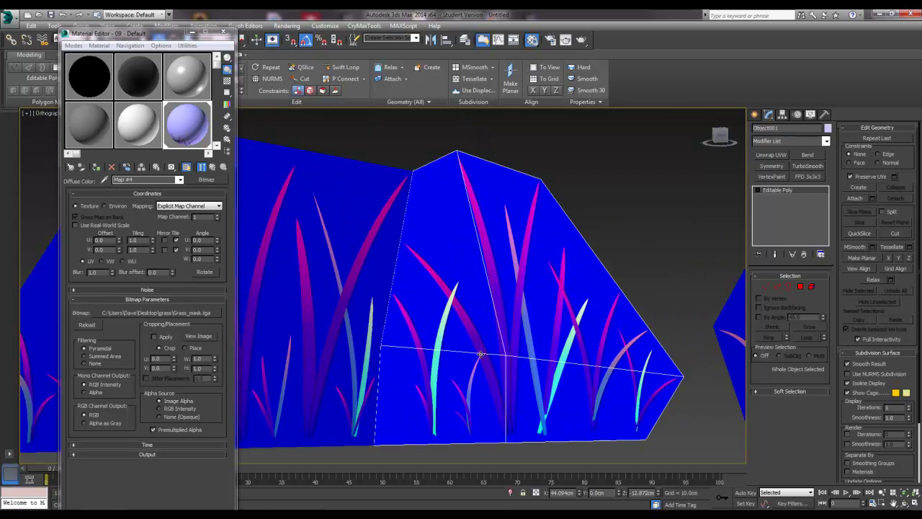
left_click(765, 287)
left_click_drag(354, 437, 388, 456)
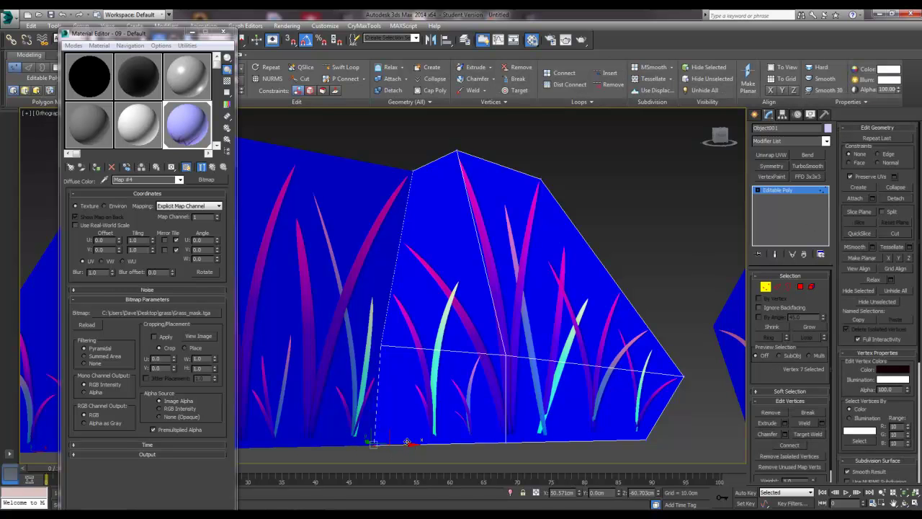
left_click_drag(406, 443, 463, 439)
left_click_drag(371, 337, 395, 354)
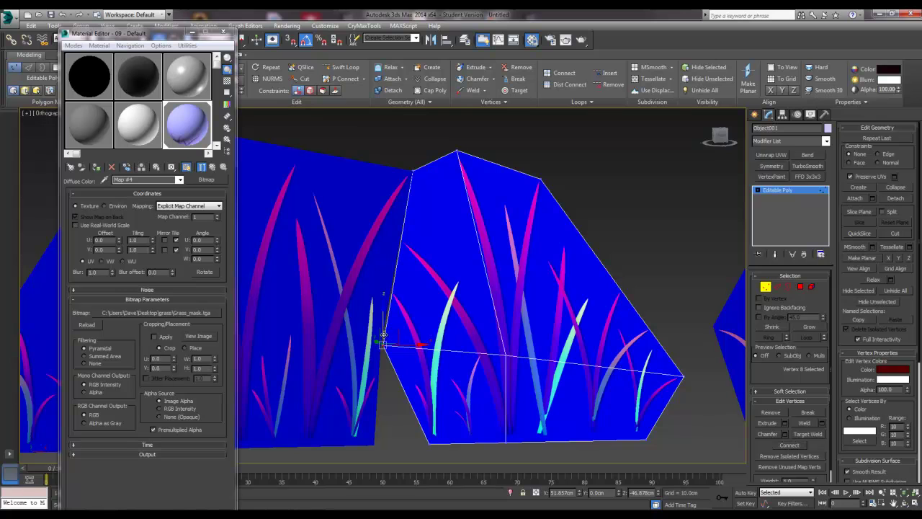
left_click_drag(384, 336, 438, 317)
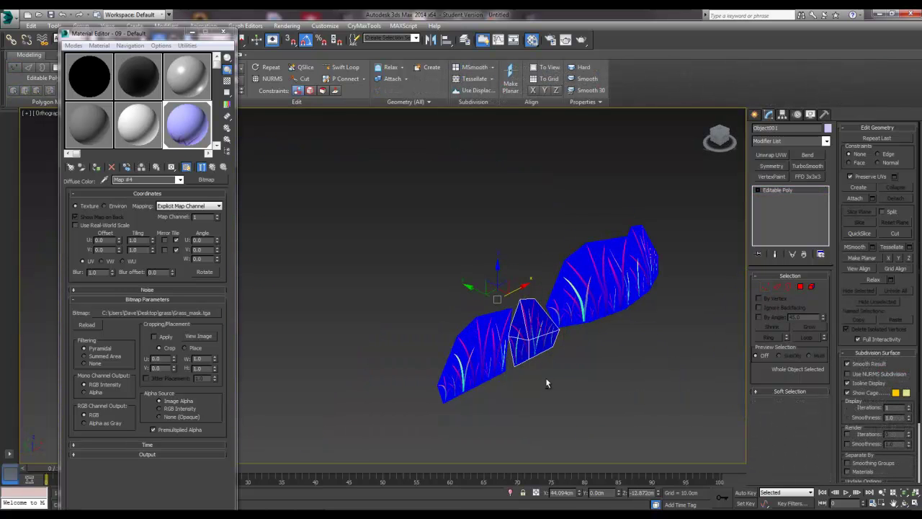
scroll(565, 328, "up", 4)
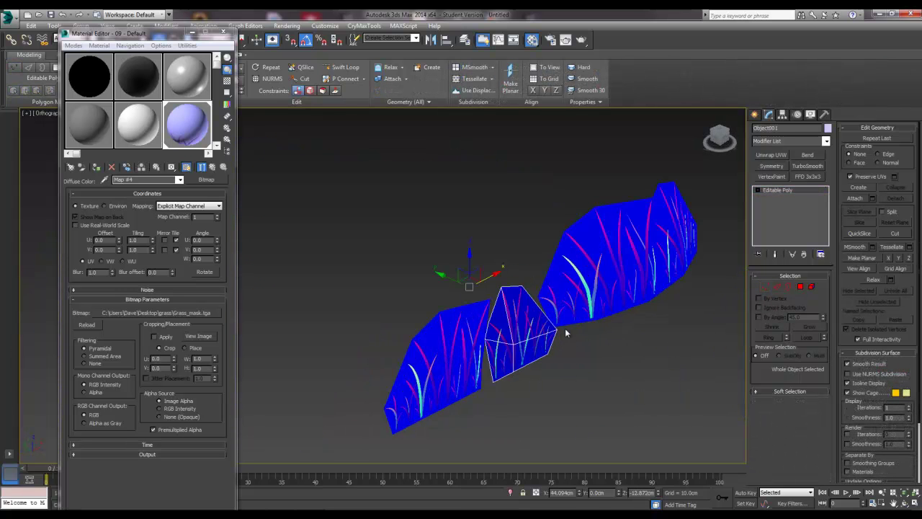
Step: Bend Object001 by pushing two of its edges and its top vertex along Y
left_click(777, 287)
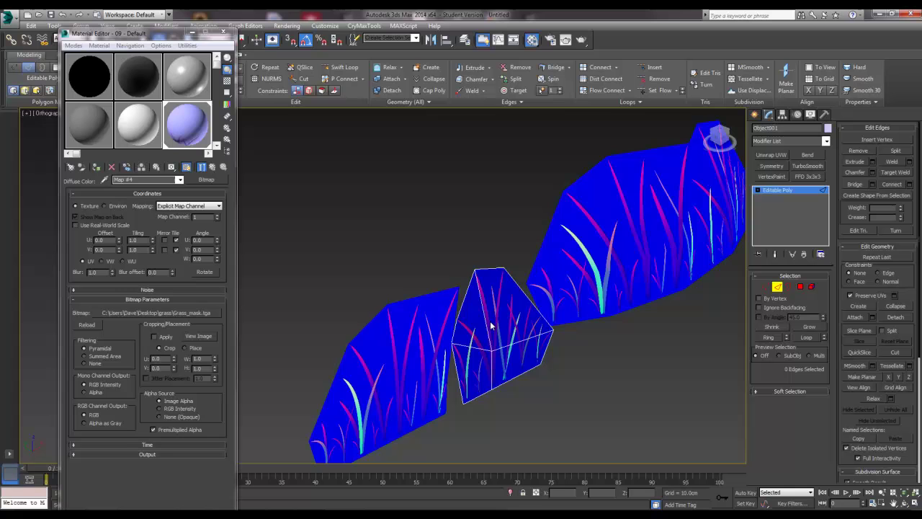
left_click(493, 365, "ctrl")
left_click_drag(465, 329, 473, 335)
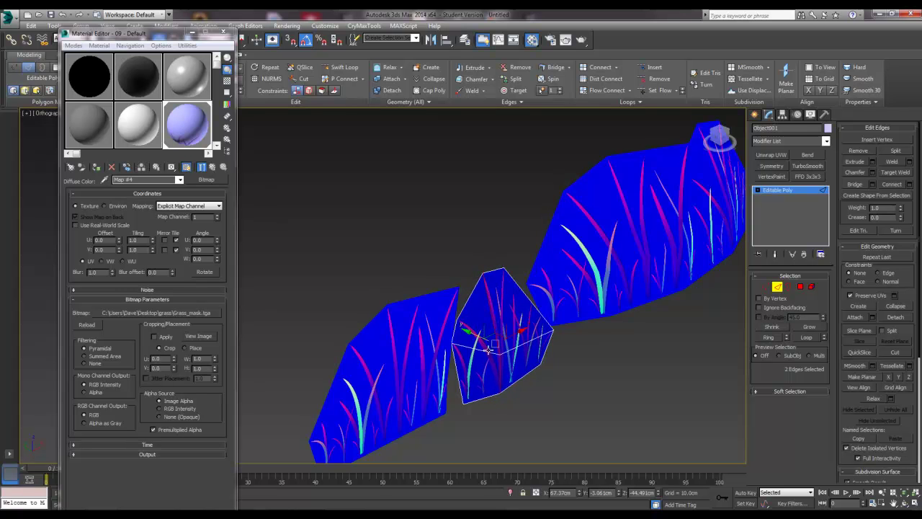
middle_click_drag(505, 356, 526, 347, "alt")
left_click_drag(459, 345, 462, 345)
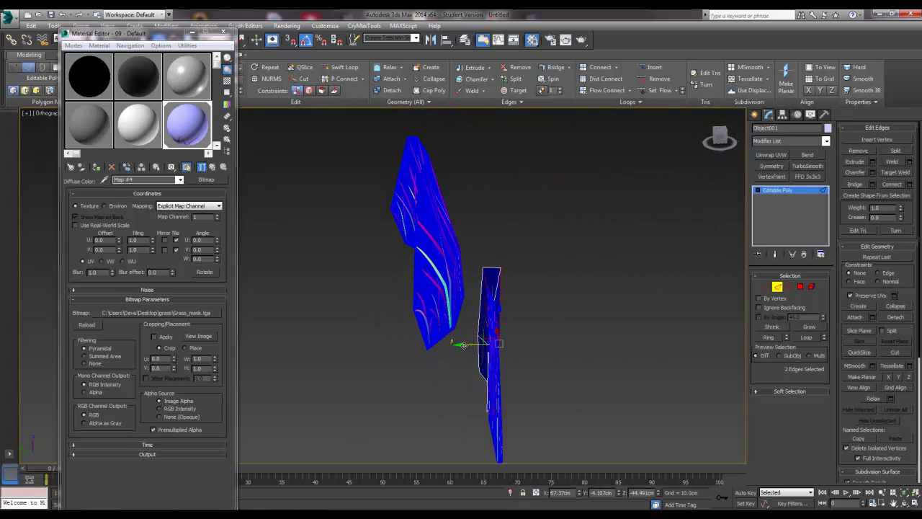
left_click(584, 359)
middle_click_drag(584, 359, 737, 305, "alt")
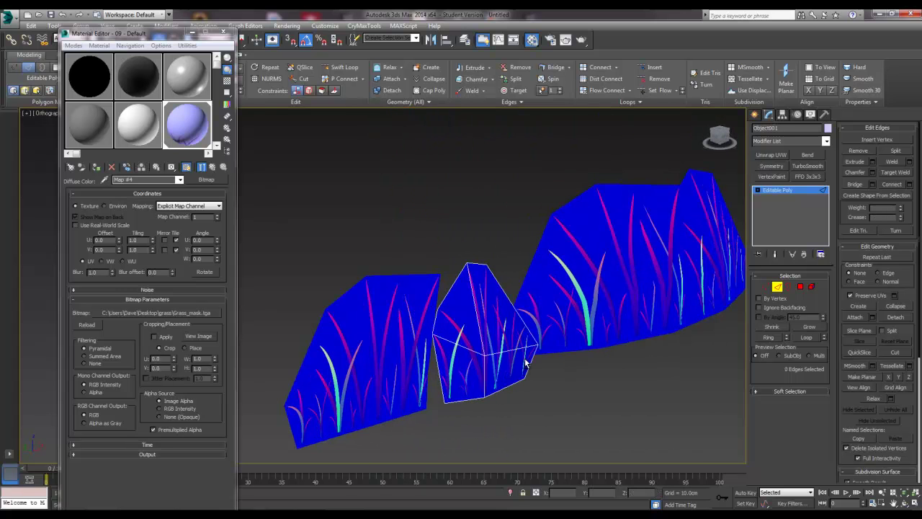
left_click(765, 287)
left_click_drag(472, 274, 441, 254)
middle_click_drag(473, 301, 507, 309, "alt")
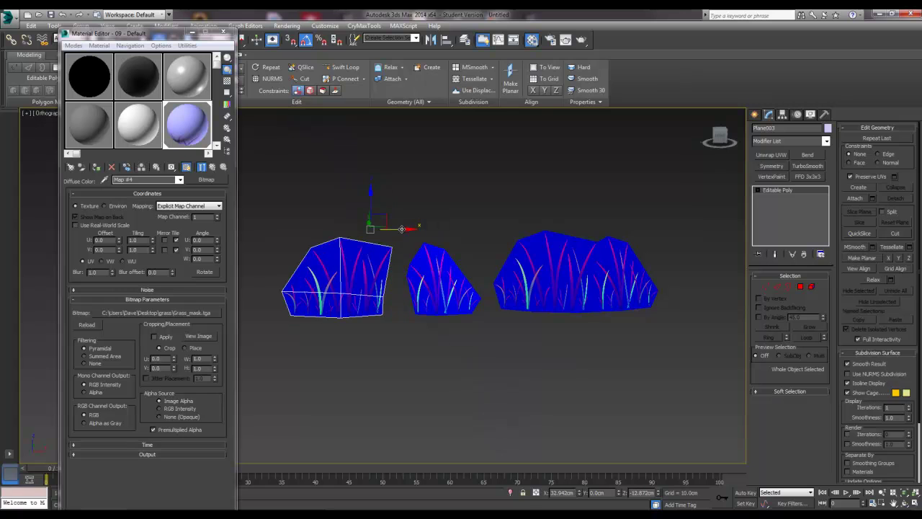
left_click(454, 274)
left_click(495, 345)
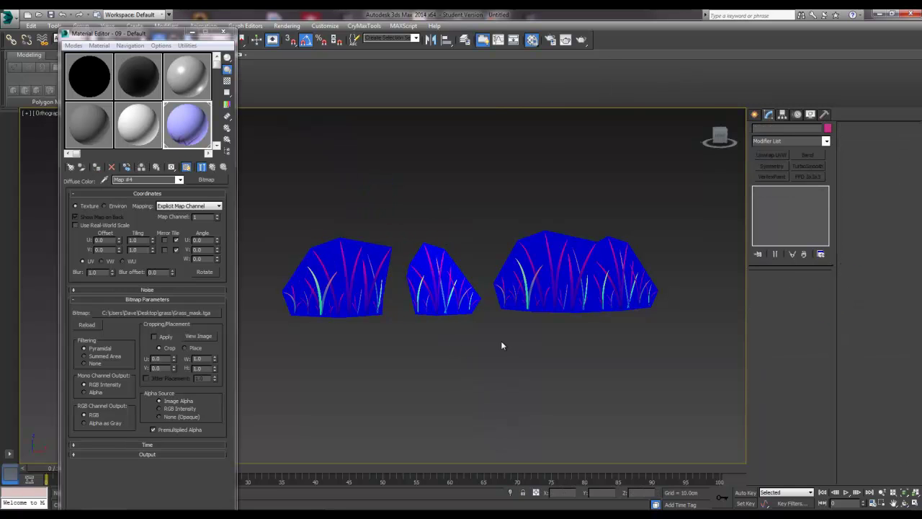
left_click(447, 308)
scroll(450, 309, "up", 5)
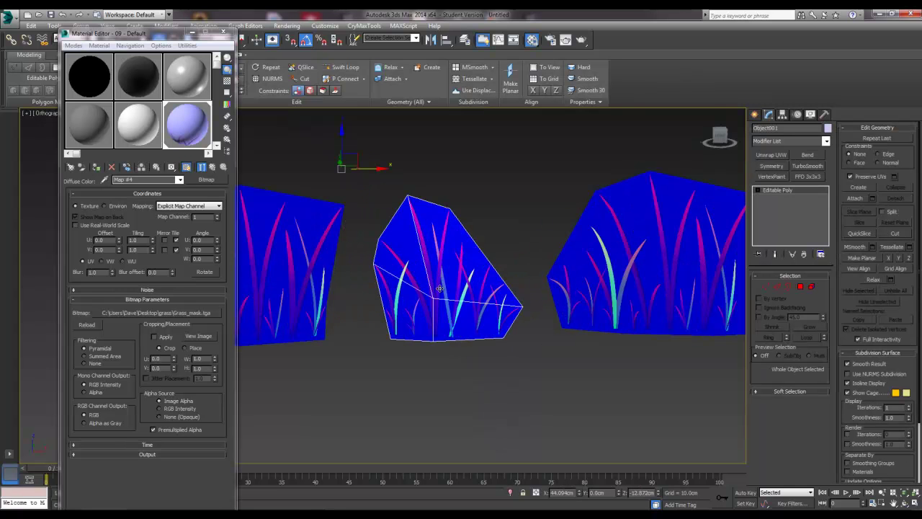
mouse_move(454, 310)
middle_mouse_down("alt")
mouse_move(498, 303)
mouse_move(388, 306)
mouse_move(468, 300)
middle_mouse_up("alt")
middle_click_drag(464, 334, 479, 362, "alt")
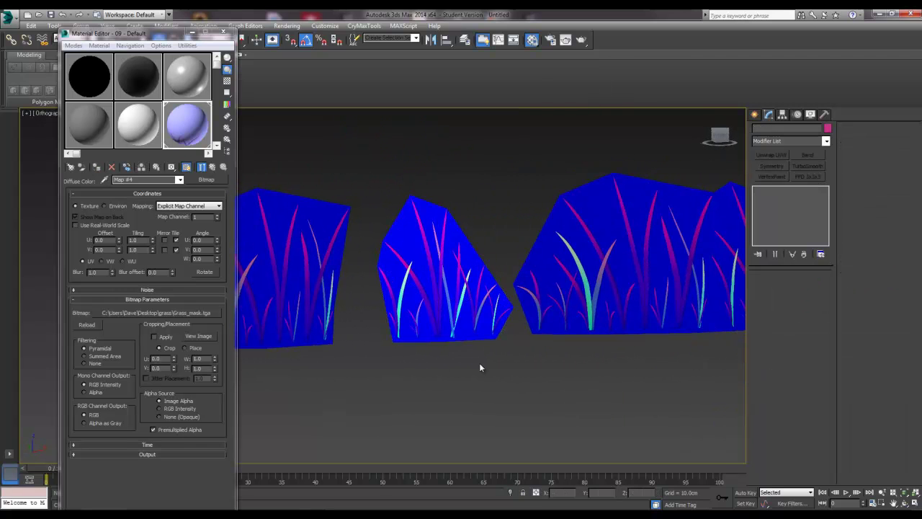
scroll(479, 362, "down", 2)
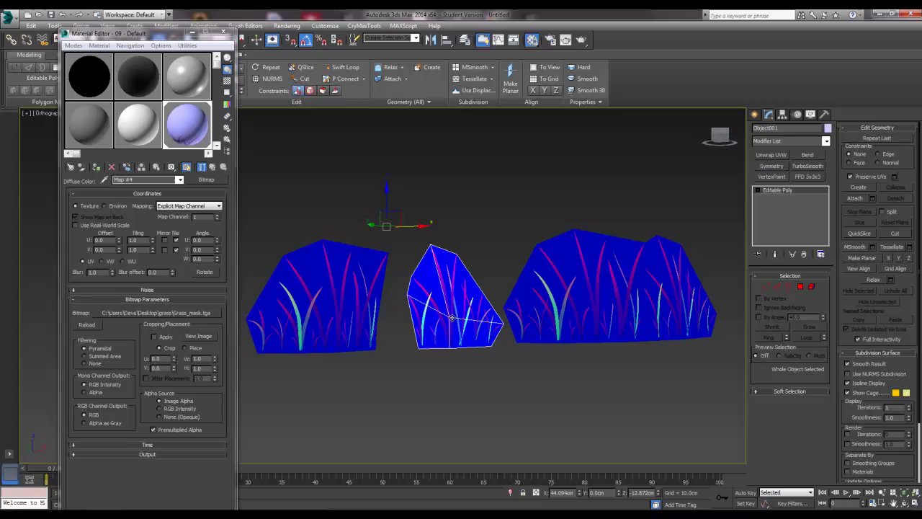
middle_click_drag(461, 389, 474, 408, "alt")
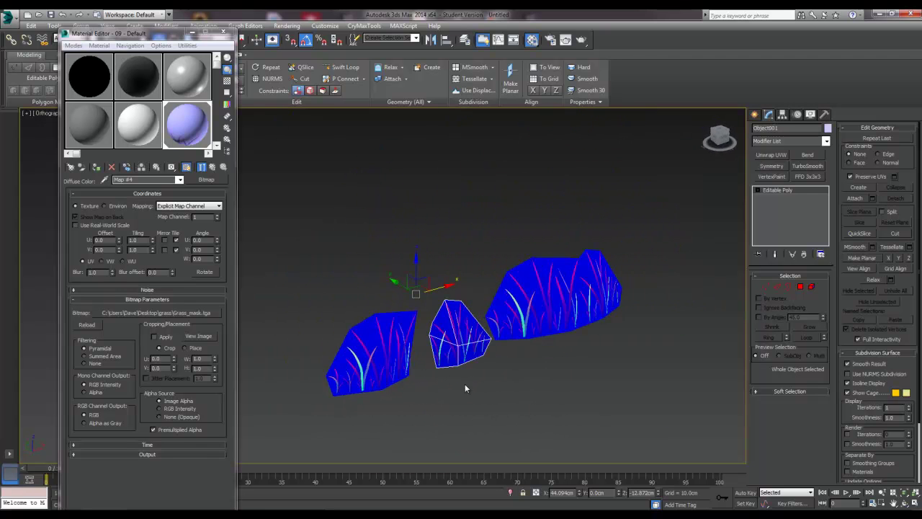